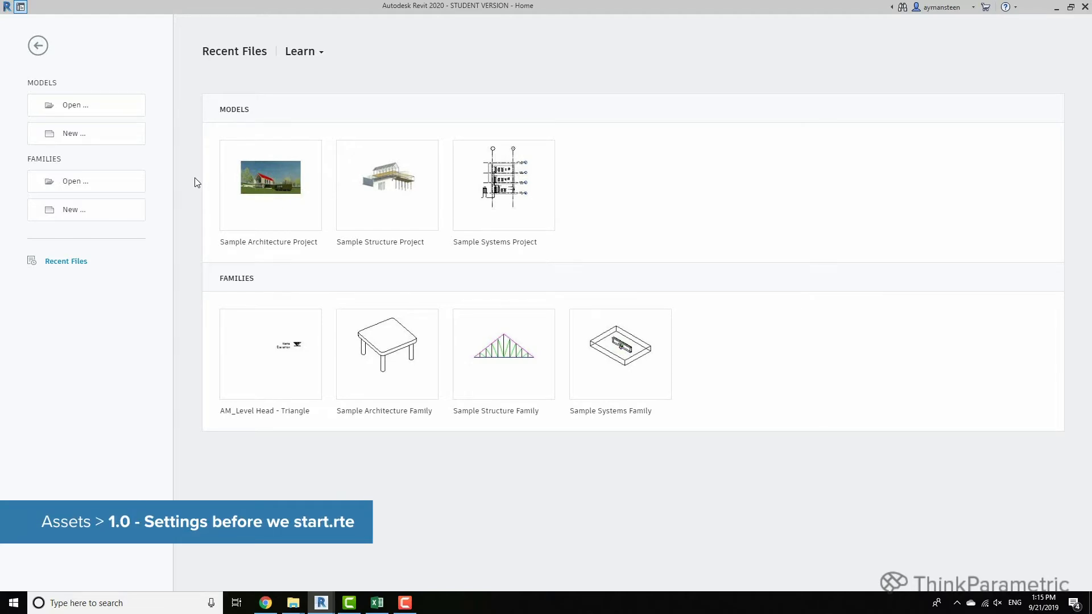
# Create a new project template based on the Architectural Template
pyautogui.click(124, 133)
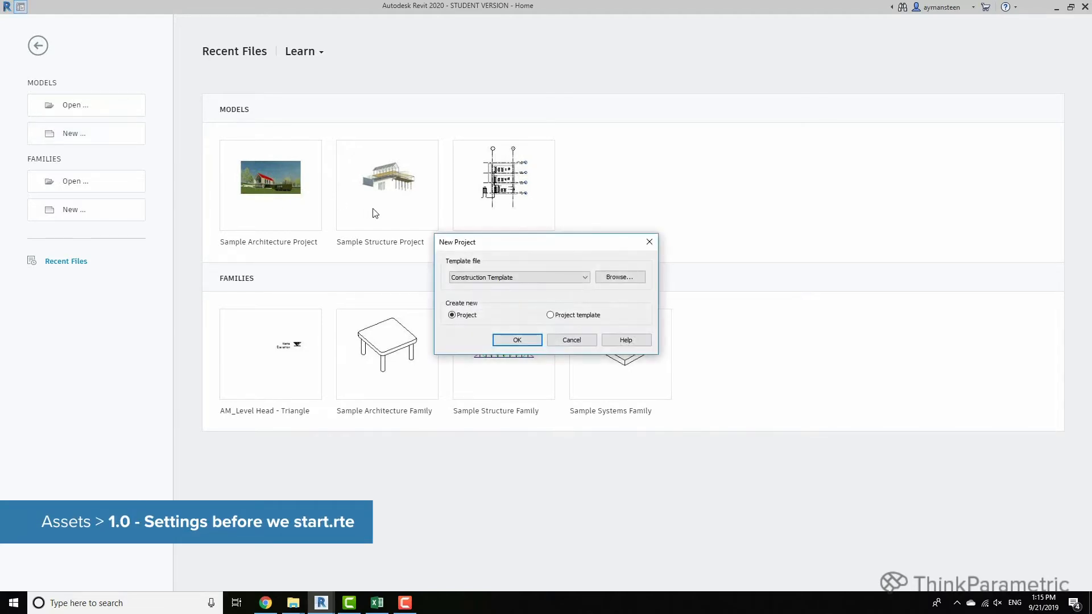
pyautogui.click(470, 278)
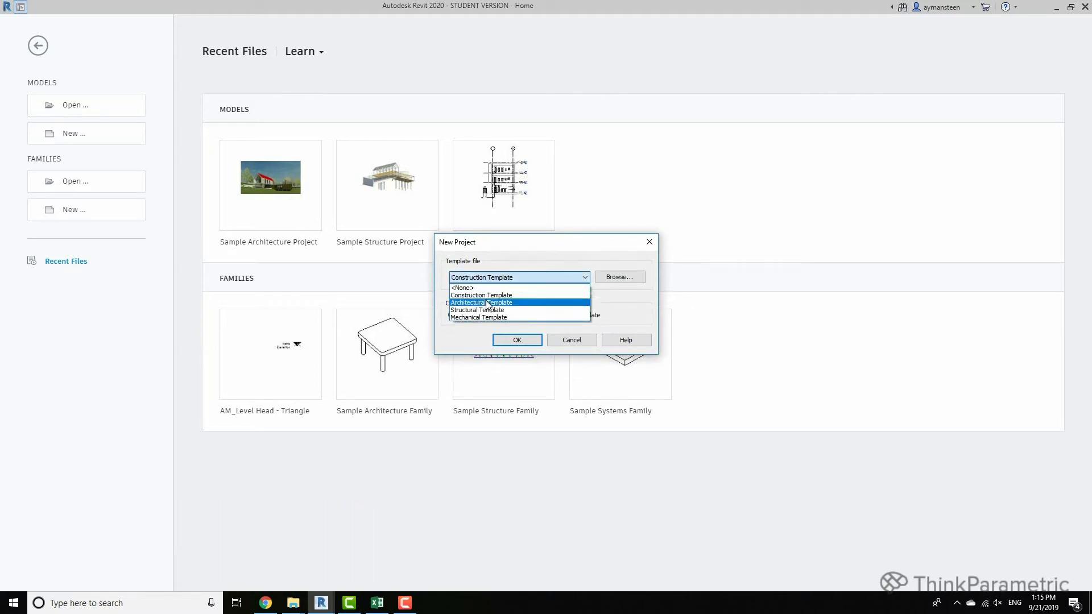
pyautogui.click(490, 303)
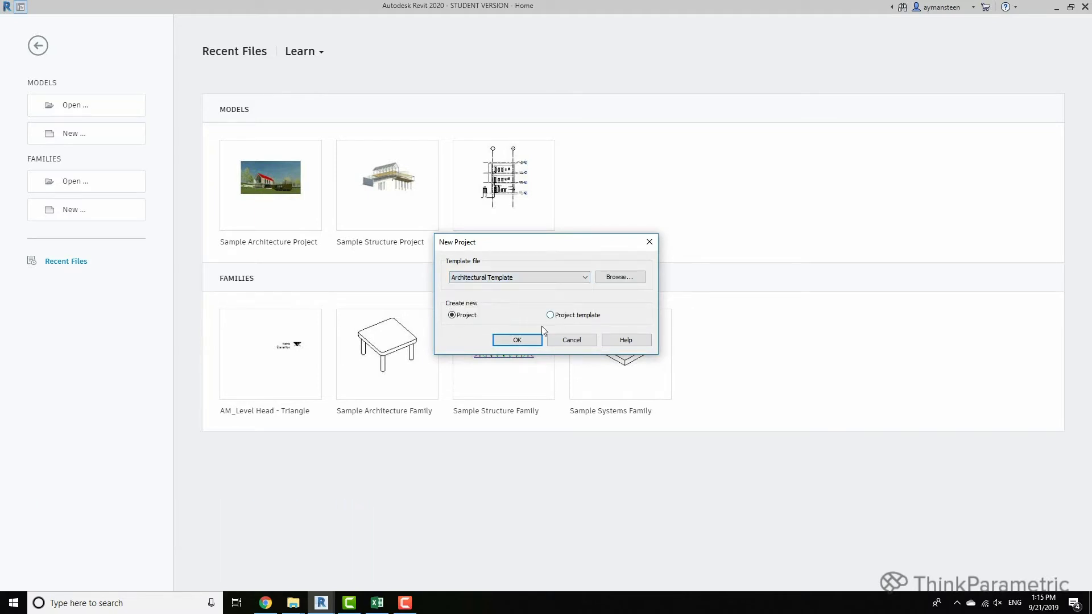
pyautogui.click(557, 317)
pyautogui.click(530, 342)
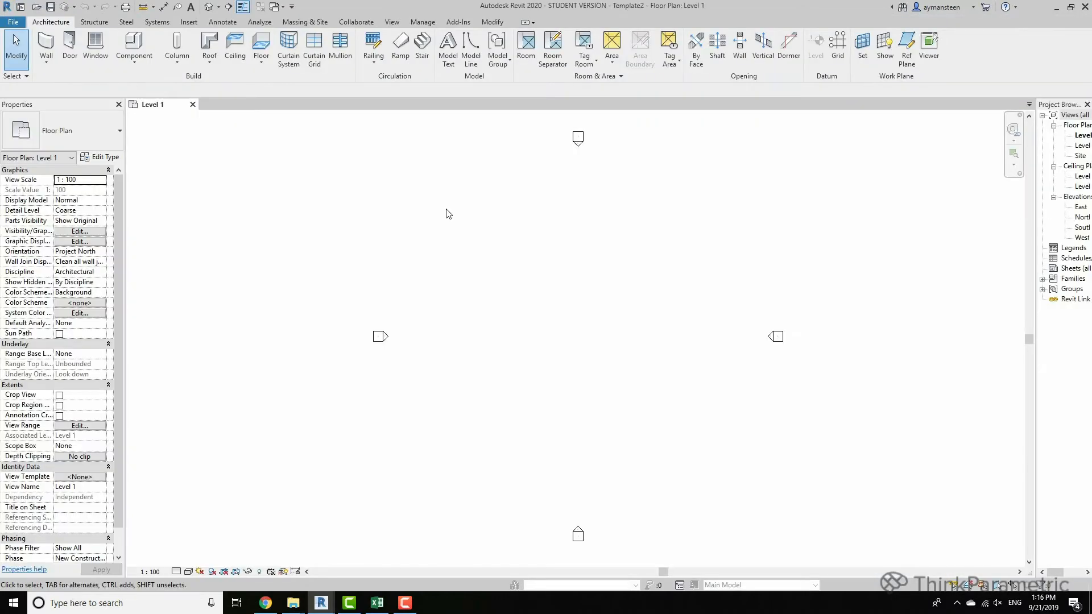
# Set the project's area units to square meters rounded to 1 decimal place
pyautogui.click(423, 22)
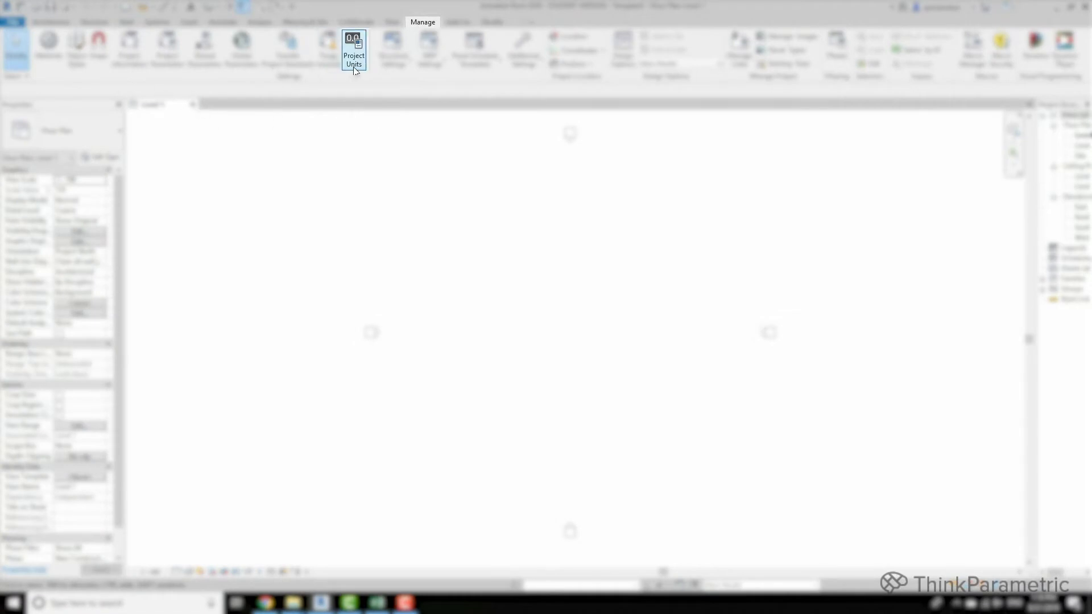
pyautogui.click(353, 63)
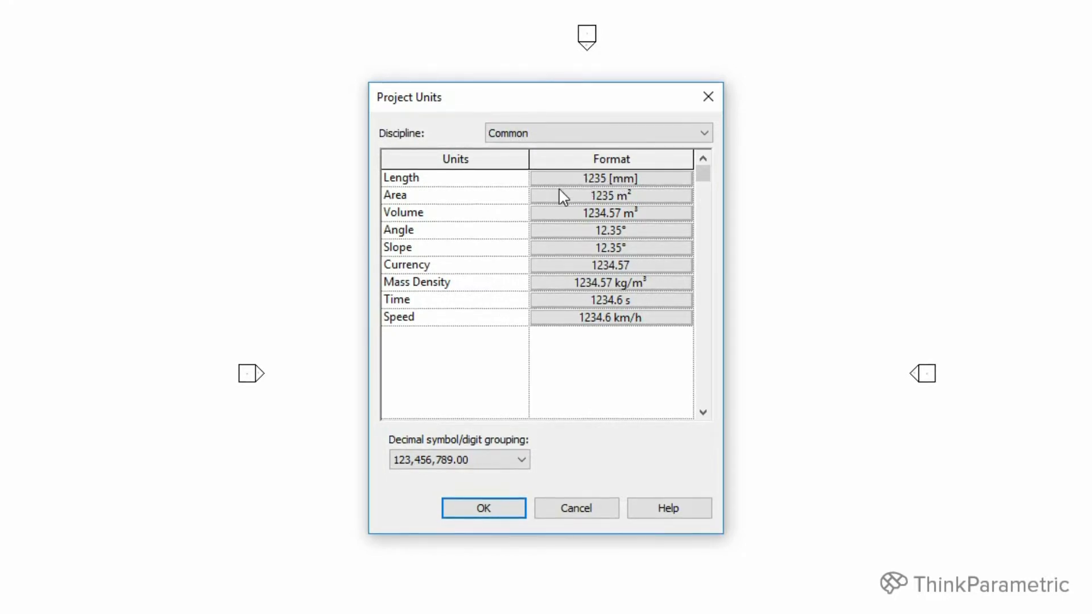
pyautogui.click(614, 196)
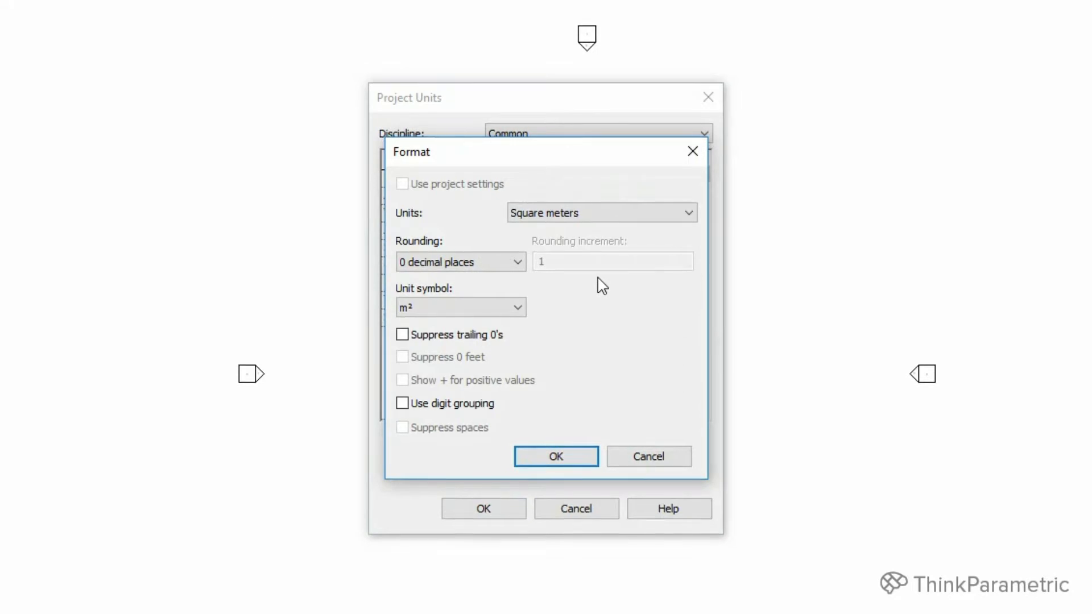
pyautogui.click(499, 264)
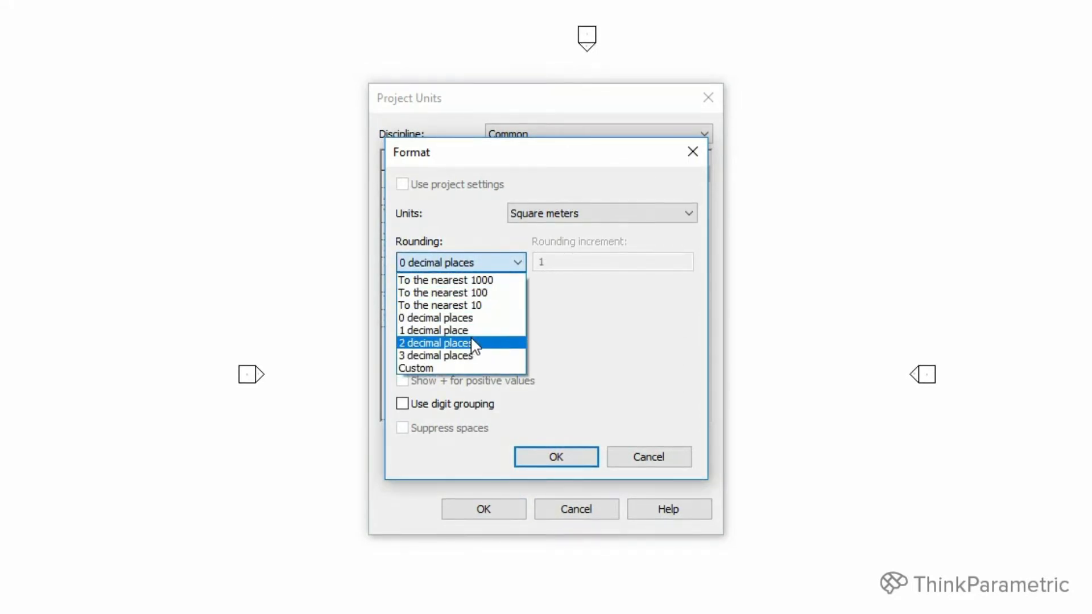
pyautogui.click(472, 343)
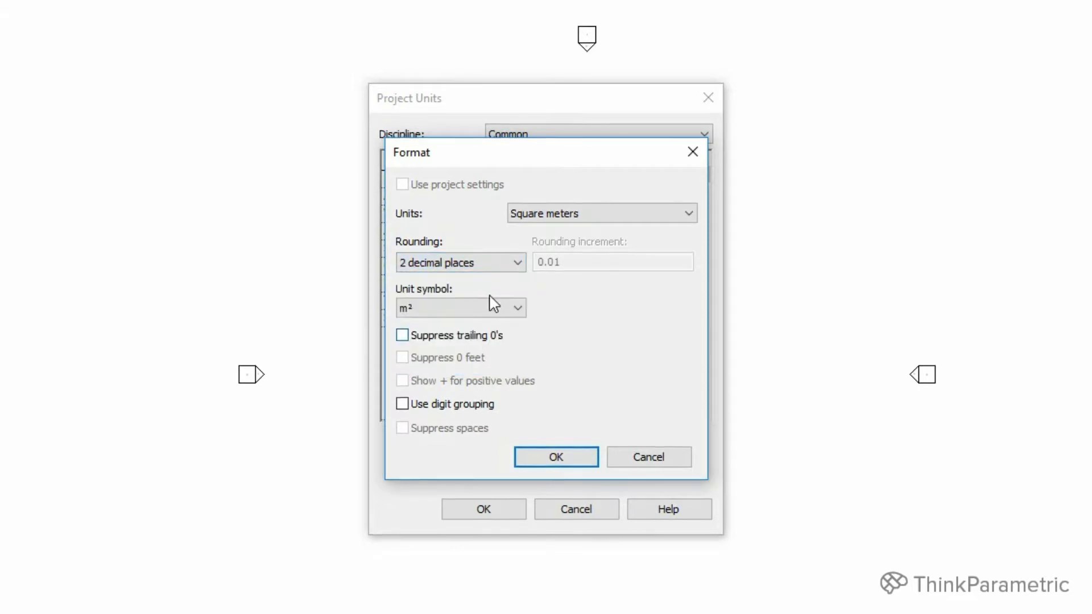
pyautogui.click(499, 264)
pyautogui.click(472, 333)
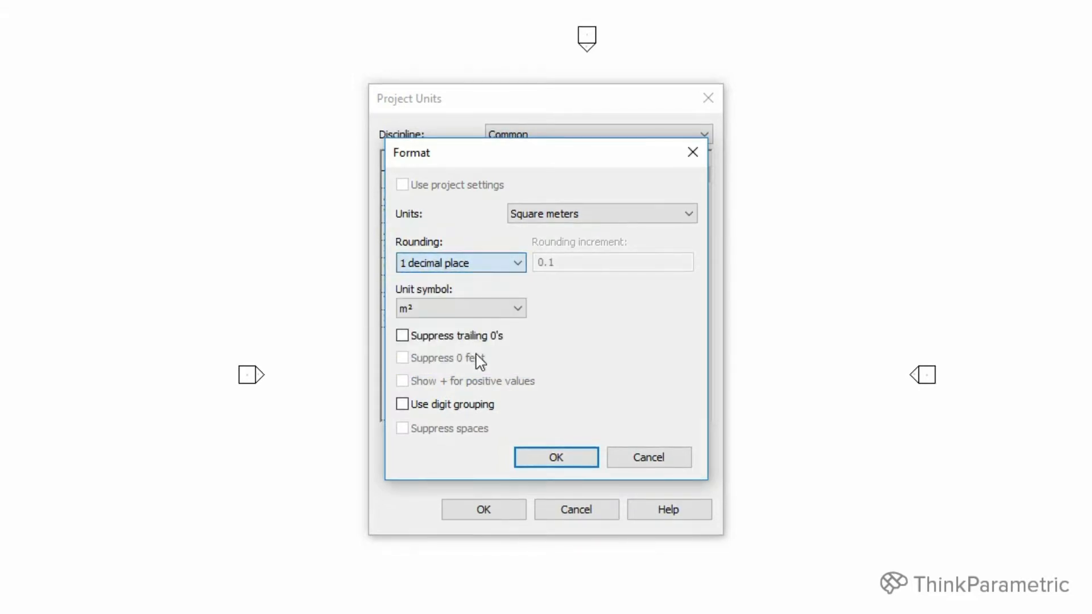
pyautogui.click(557, 458)
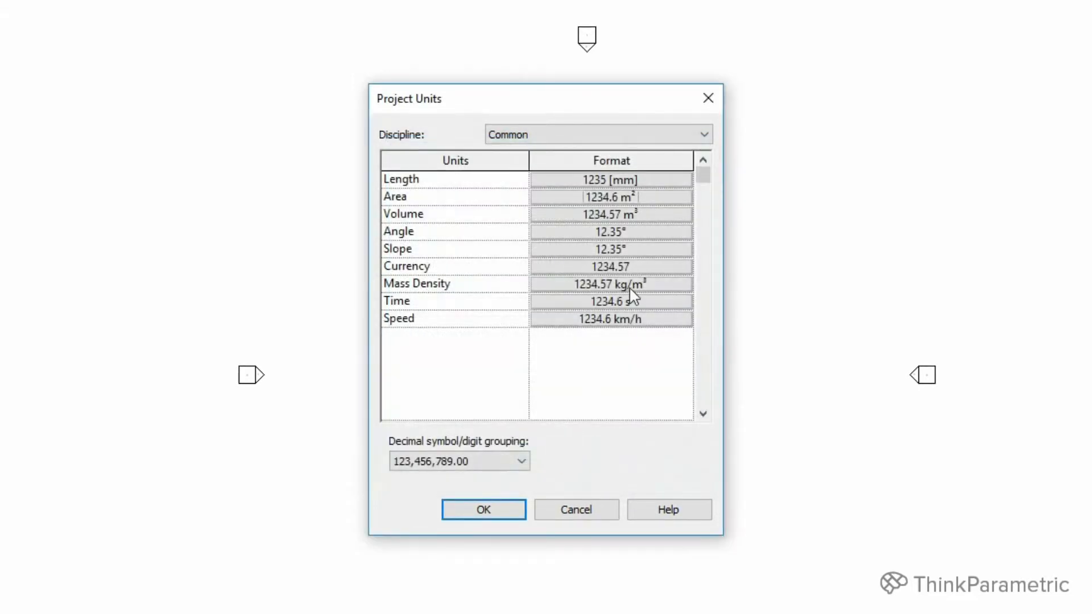
# Review the volume, area and length unit formats and accept the project units
pyautogui.click(636, 224)
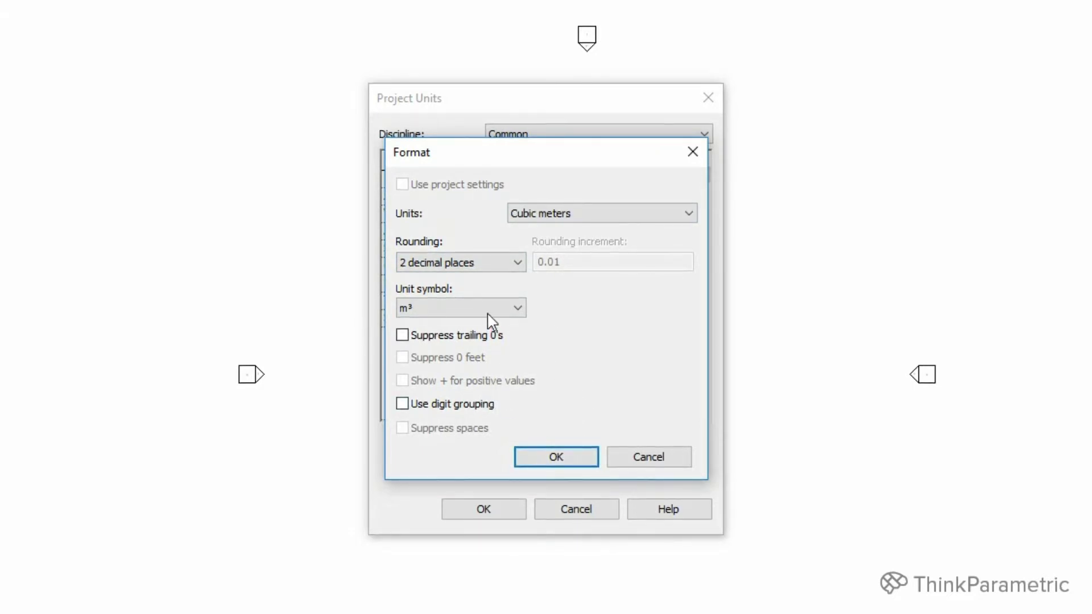
pyautogui.click(458, 308)
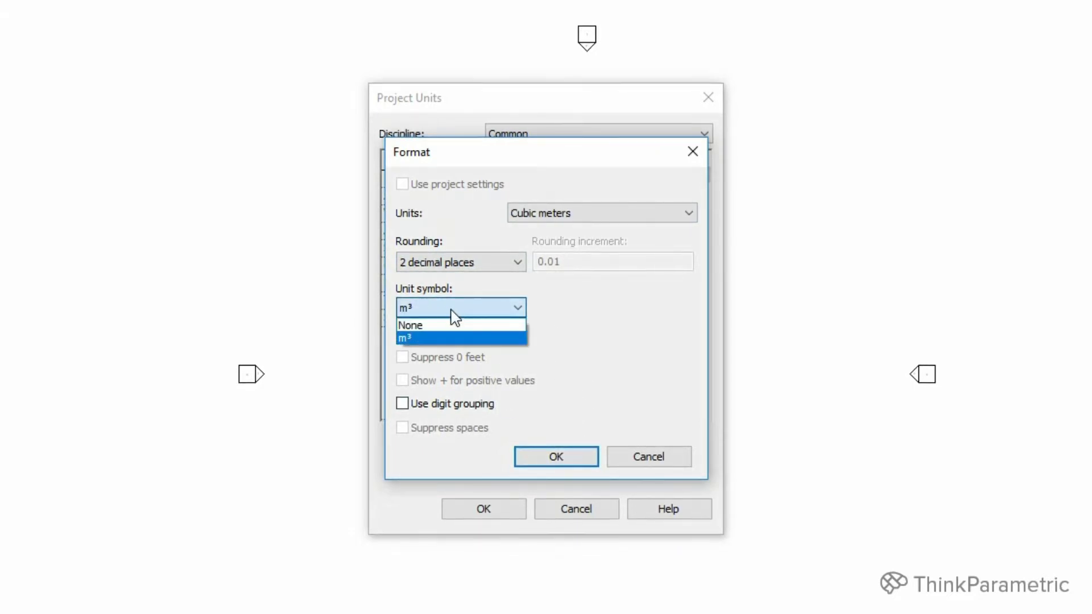
pyautogui.click(449, 310)
pyautogui.click(528, 454)
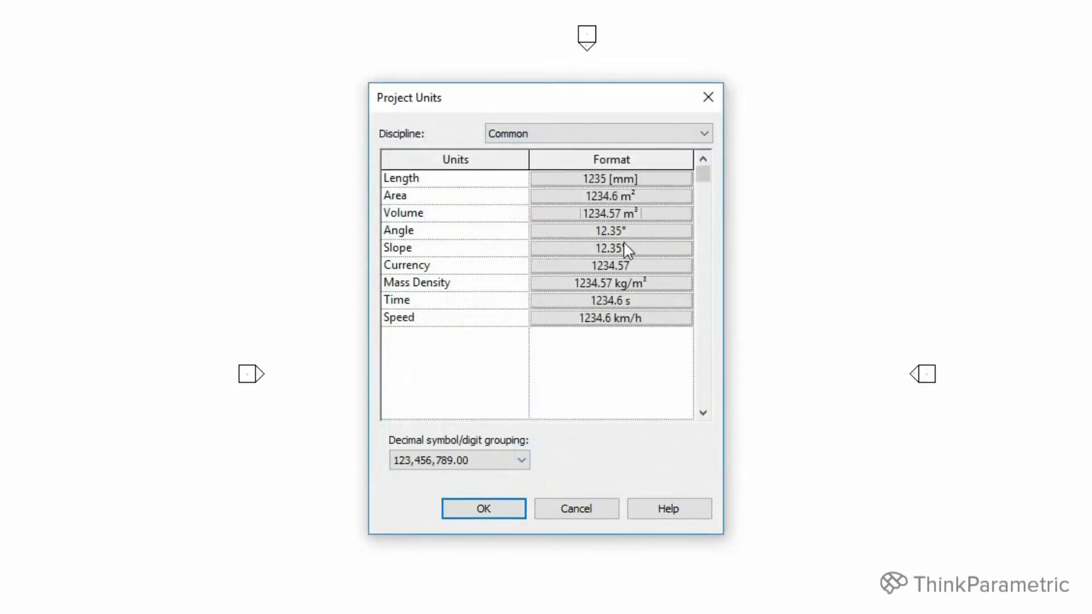
pyautogui.click(631, 198)
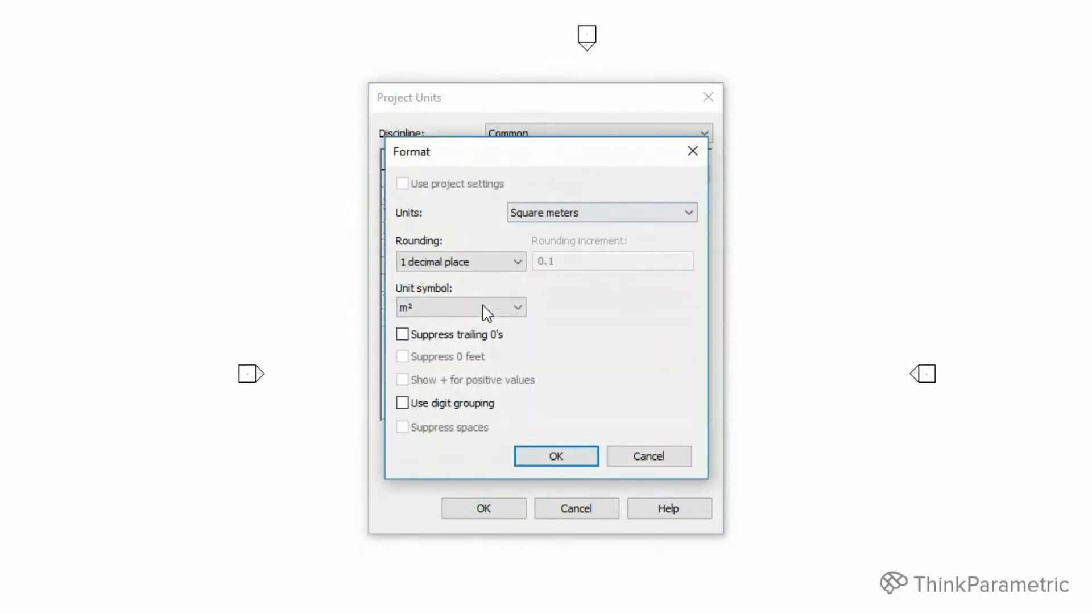
pyautogui.click(568, 458)
pyautogui.click(623, 178)
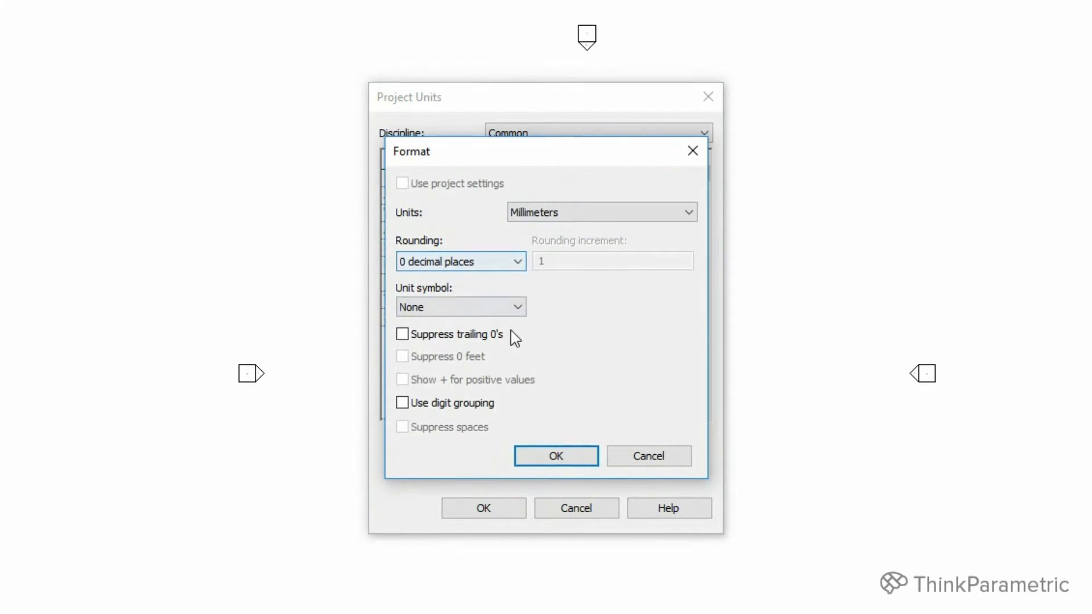
pyautogui.click(556, 455)
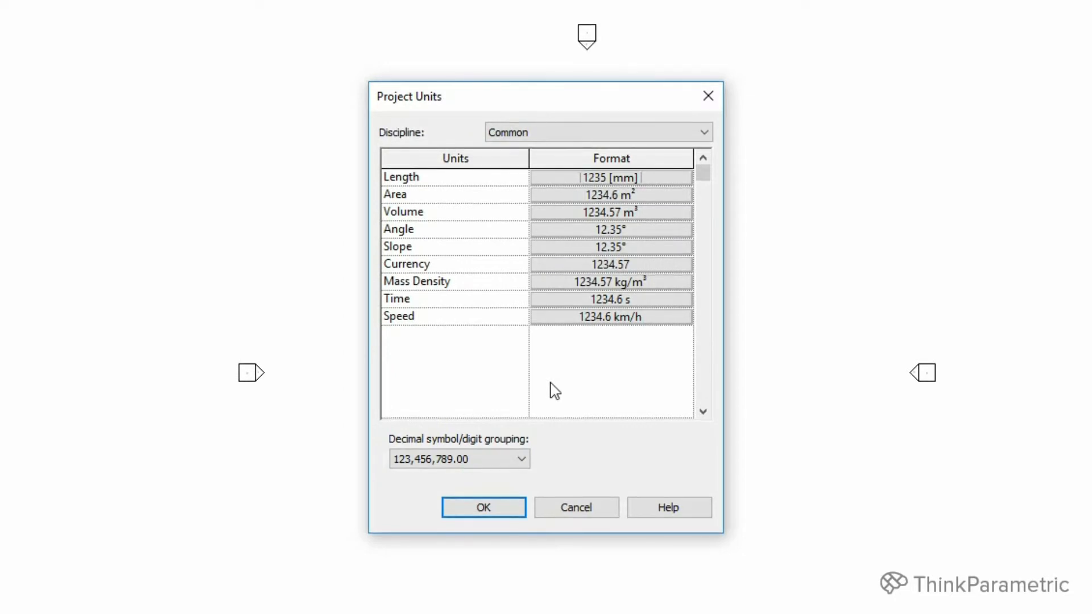
pyautogui.click(503, 514)
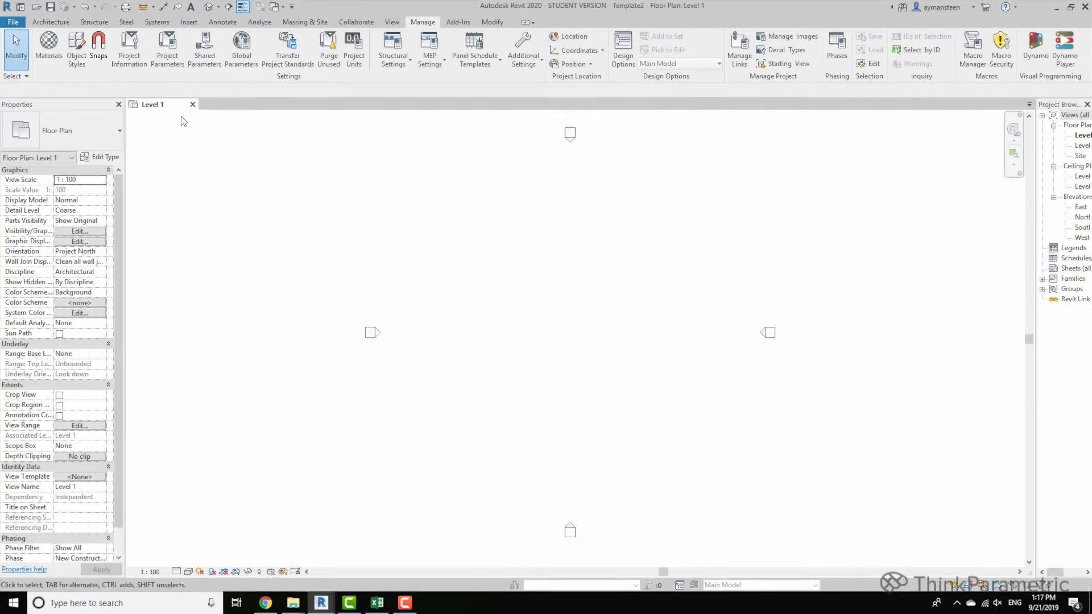
# Set the length dimension snap increments to 2000, 1000, 500, 200, 100 and 50, leaving out 20 and 10
pyautogui.click(106, 67)
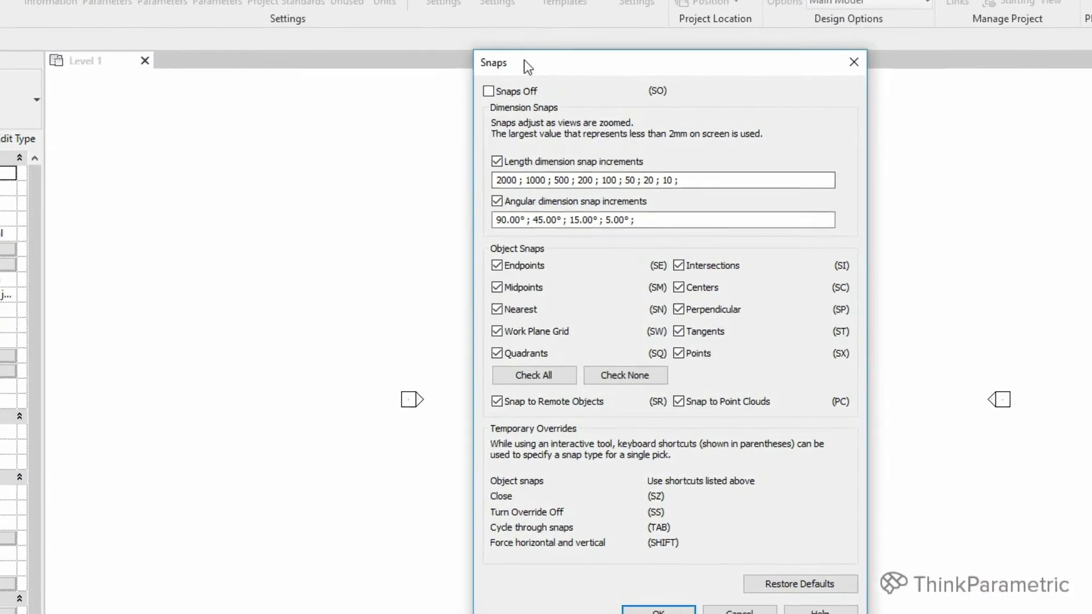
pyautogui.moveTo(481, 63); pyautogui.dragTo(373, 25)
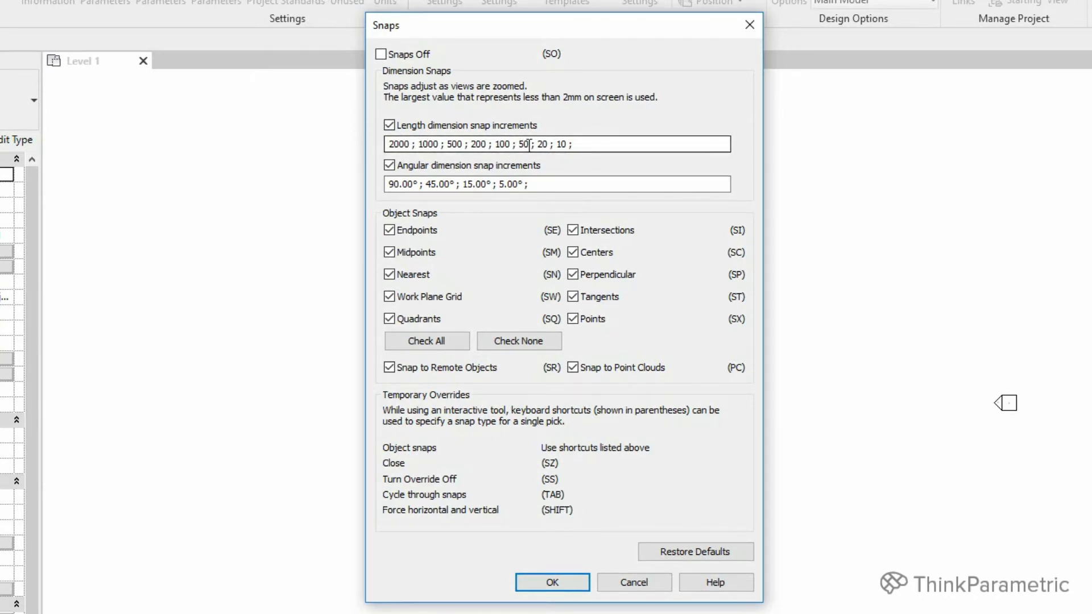
pyautogui.moveTo(517, 150); pyautogui.dragTo(591, 156)
pyautogui.press('BackSpace')
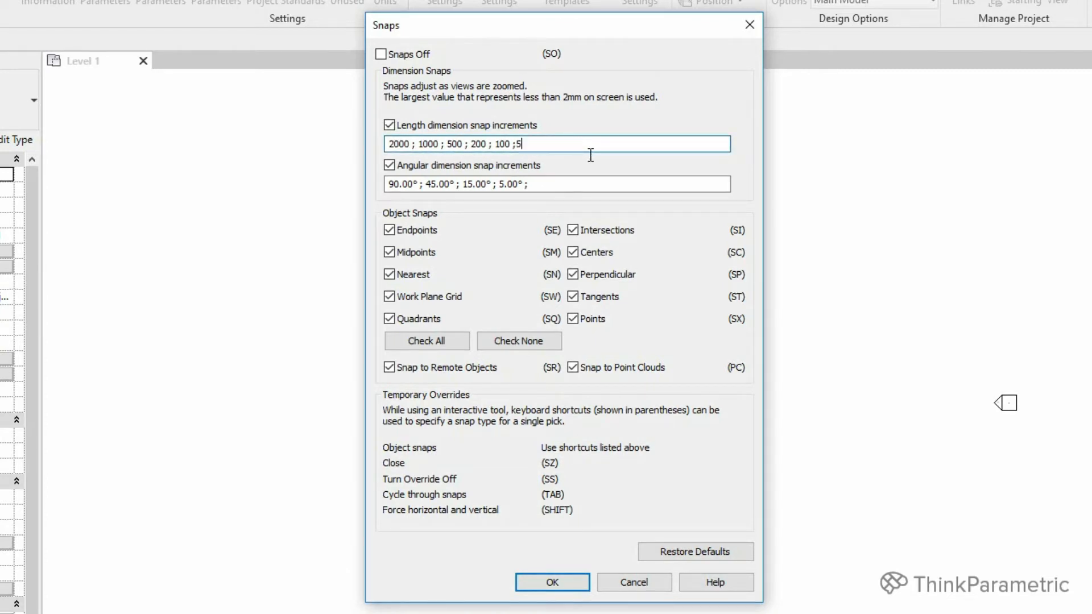
pyautogui.write('50;')
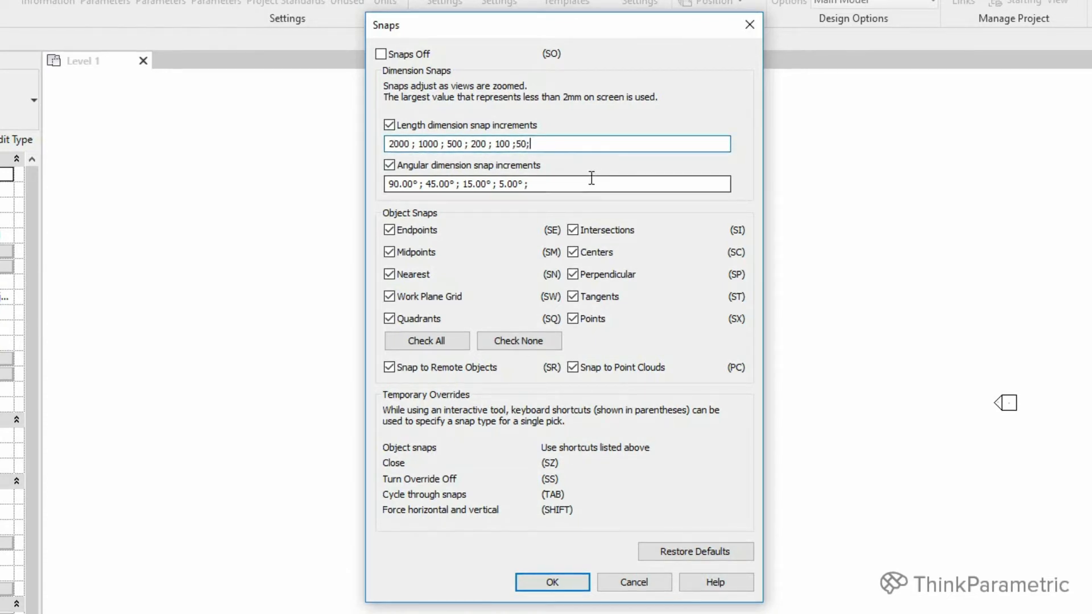
# Keep angular dimension snapping enabled, replace its 45° increment with 30°, and apply the snap settings
pyautogui.click(575, 165)
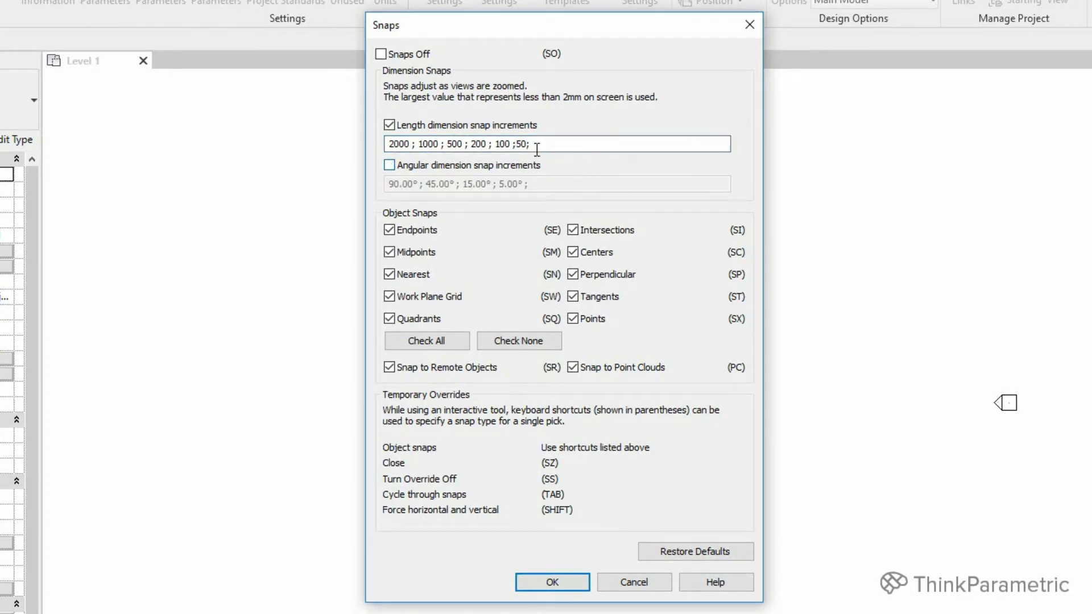
pyautogui.click(494, 166)
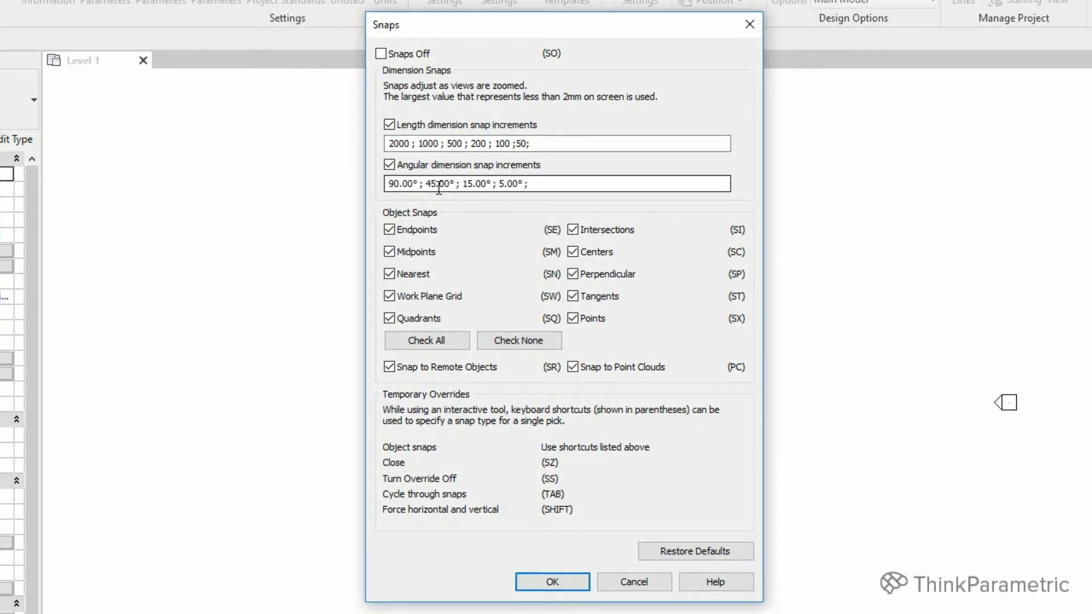
pyautogui.moveTo(430, 185); pyautogui.dragTo(439, 185)
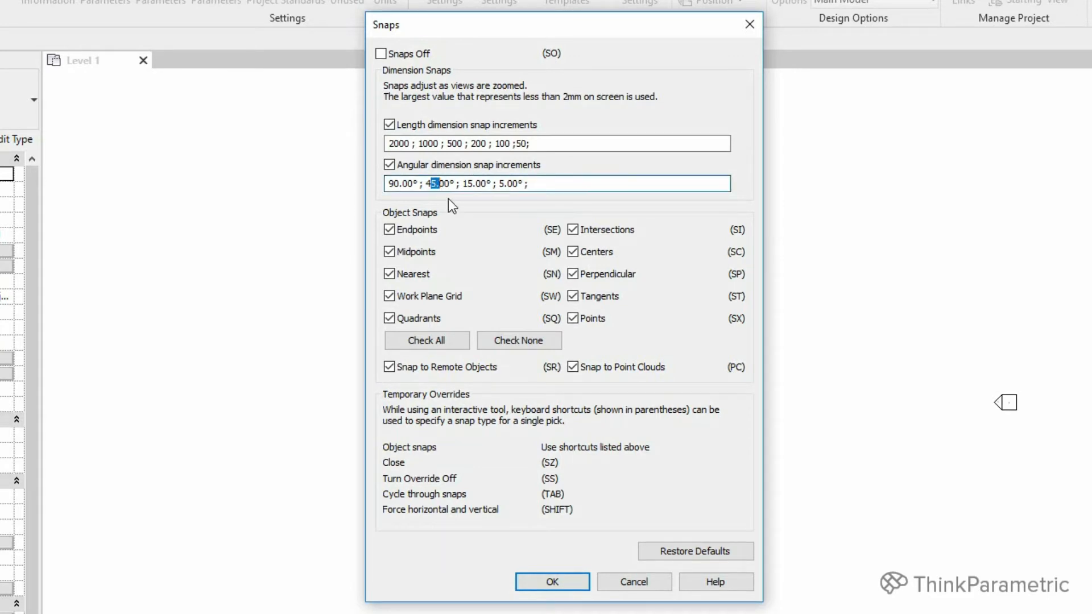
pyautogui.press('BackSpace')
pyautogui.press('BackSpace')
pyautogui.write('30')
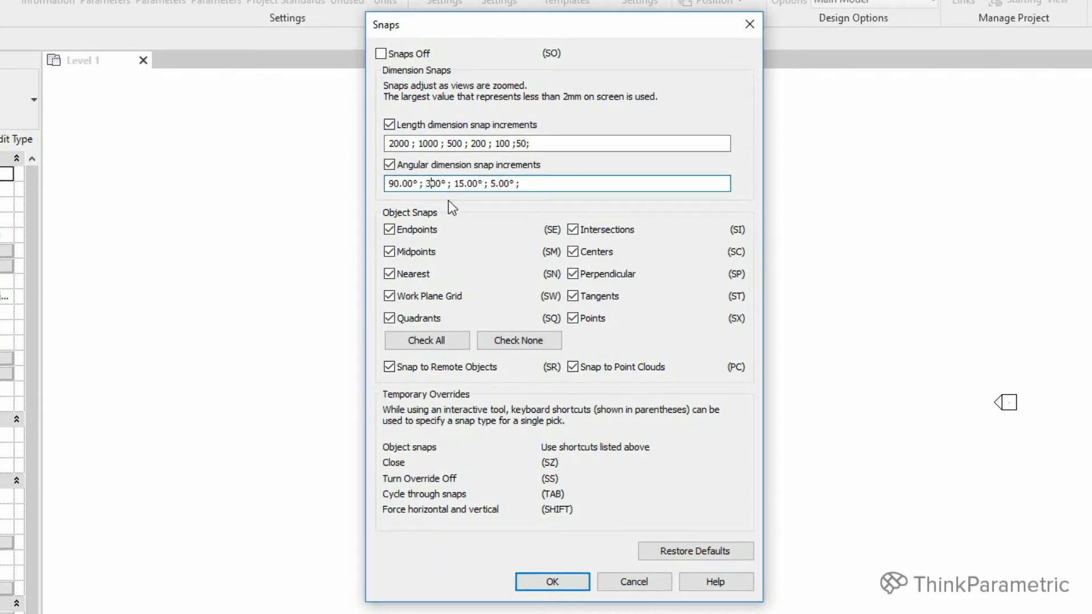
pyautogui.press('Delete')
pyautogui.press('Delete')
pyautogui.press('Delete')
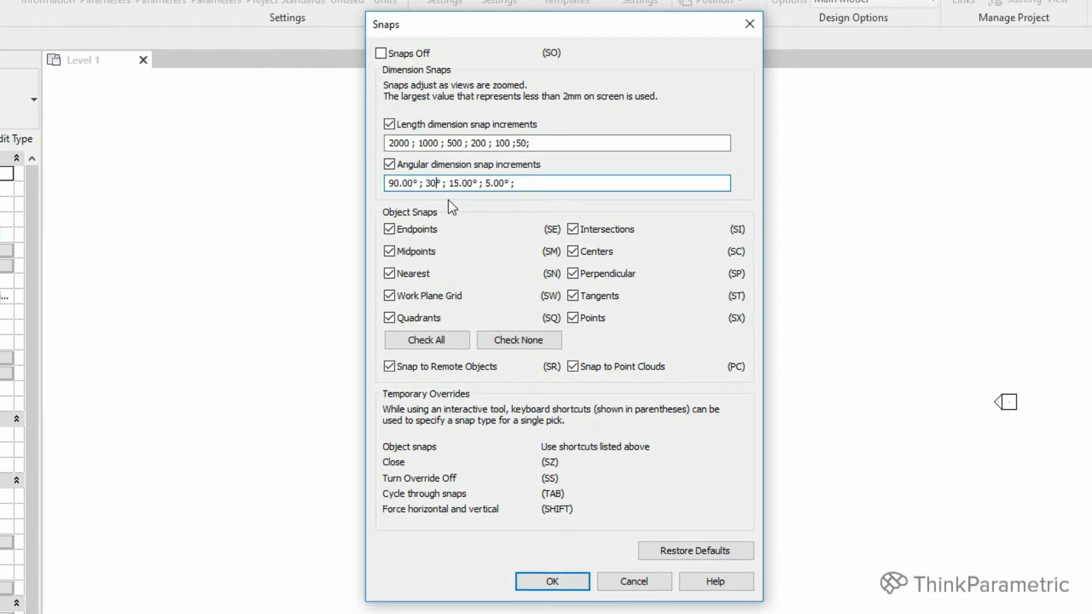
pyautogui.write('°')
pyautogui.click(555, 581)
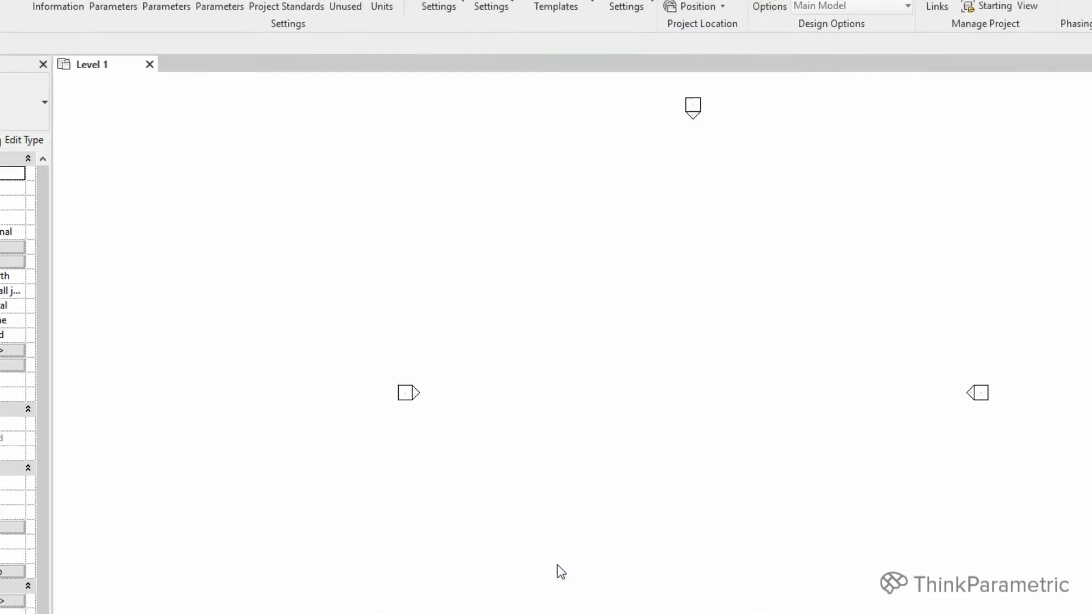
# Place a text note reading "Revit Template" in the Level 1 floor plan
pyautogui.click(218, 10)
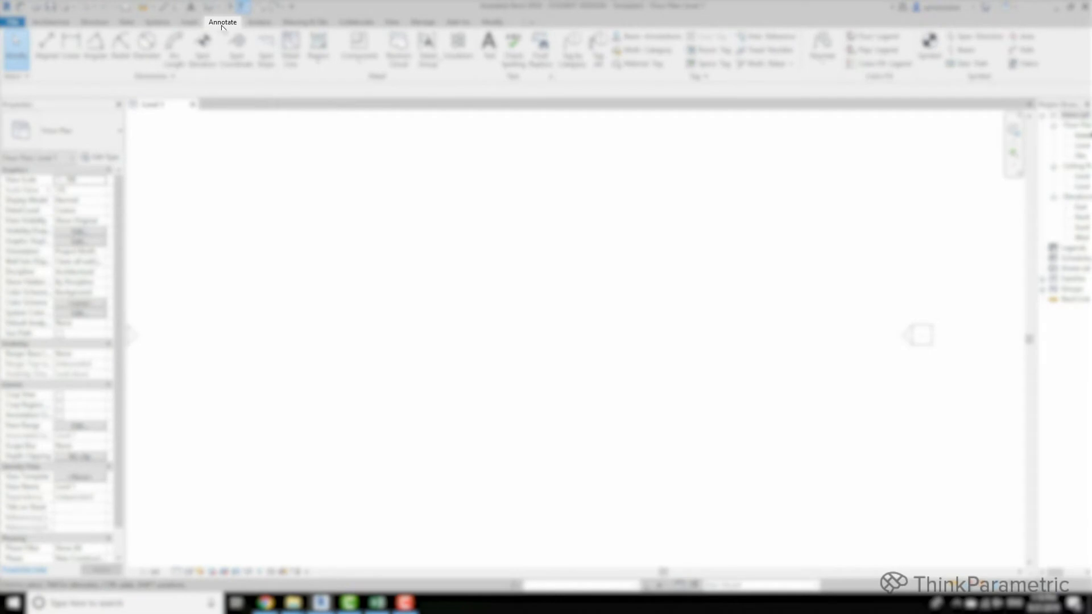
pyautogui.click(490, 52)
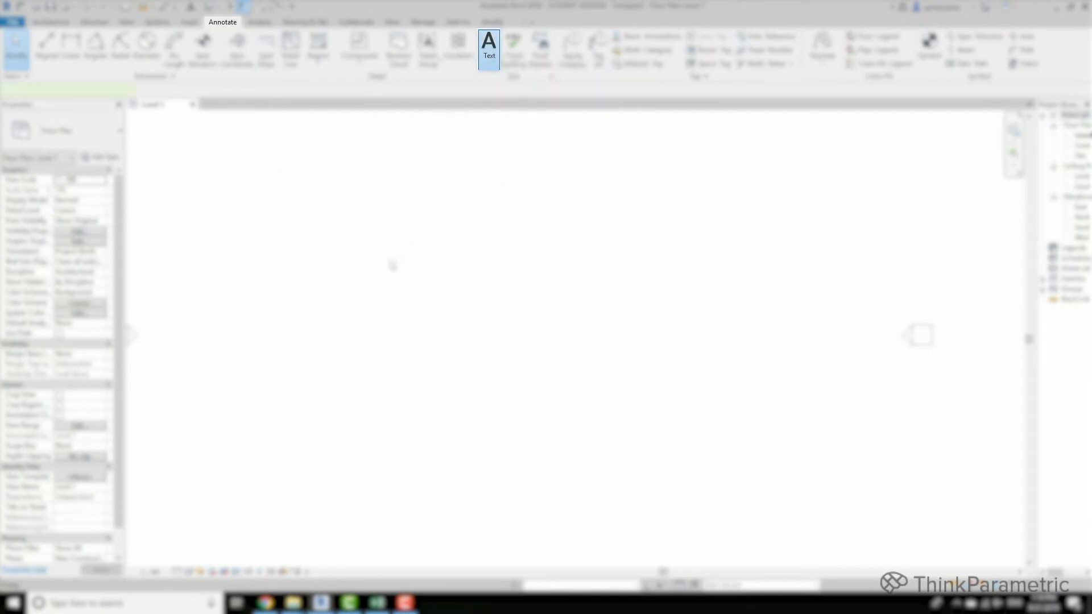
pyautogui.click(393, 261)
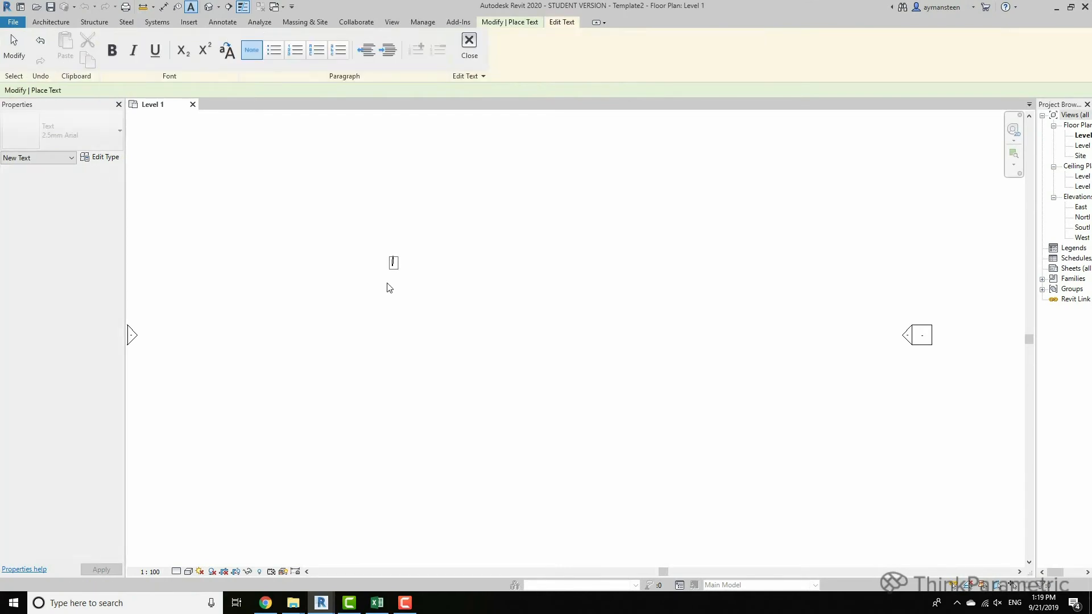
pyautogui.scroll(3, 390, 287)
pyautogui.write('Revit ')
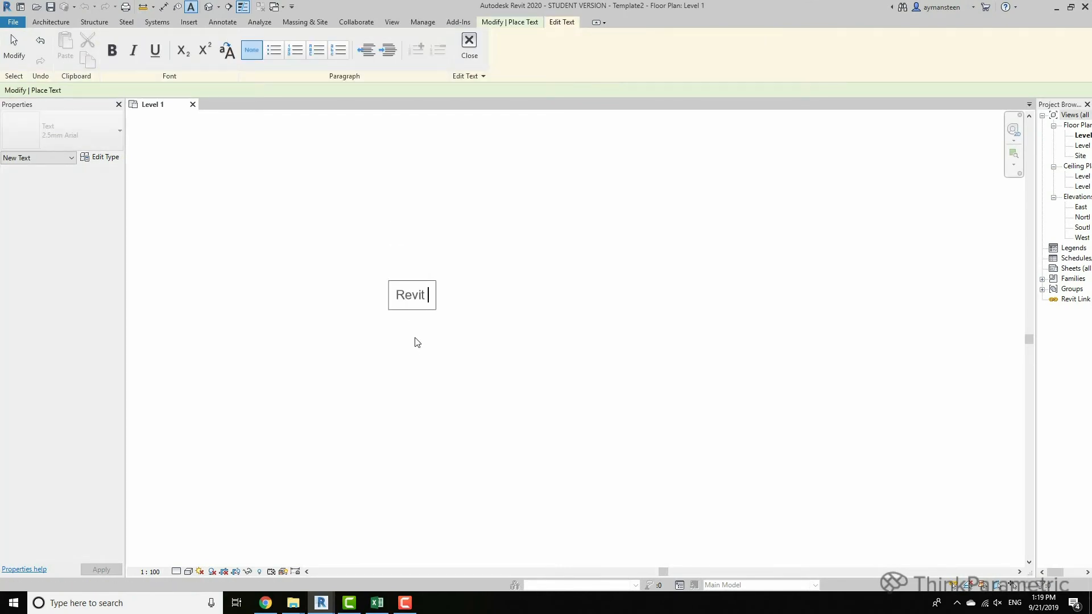
pyautogui.write('Template')
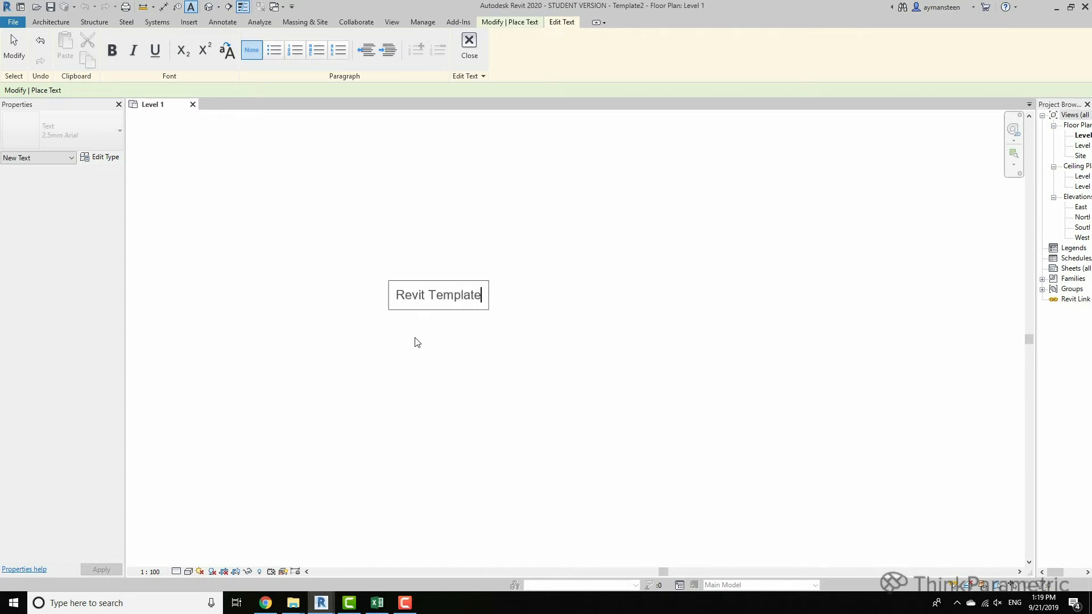
pyautogui.click(471, 195)
pyautogui.press('Escape')
pyautogui.press('Escape')
# Try the 6mm Arial text type on the "Revit Template" note, and settle on 4mm Arial
pyautogui.scroll(2, 427, 357)
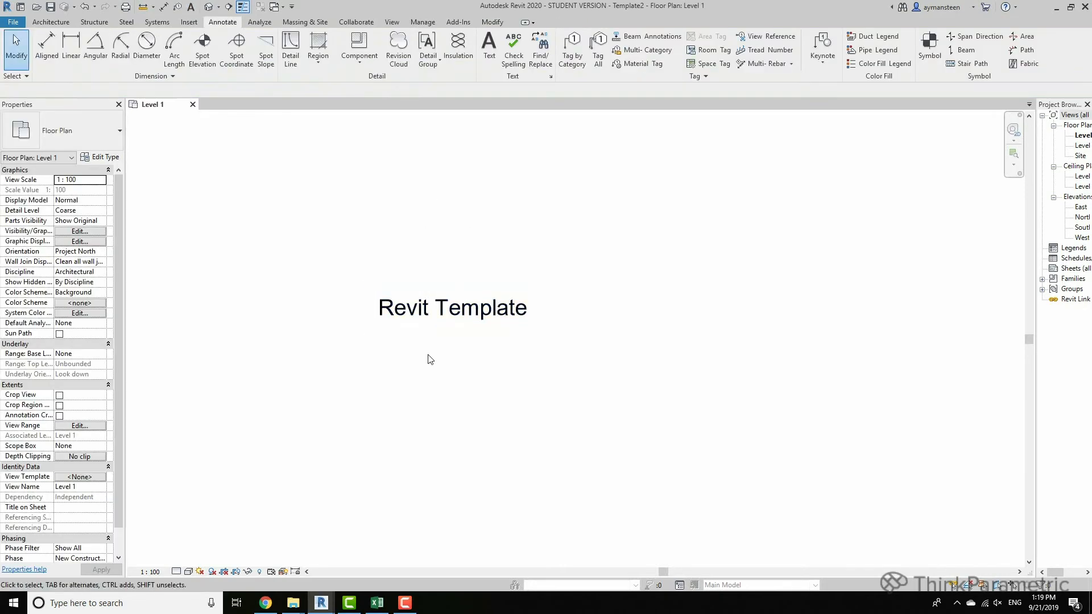
pyautogui.click(399, 320)
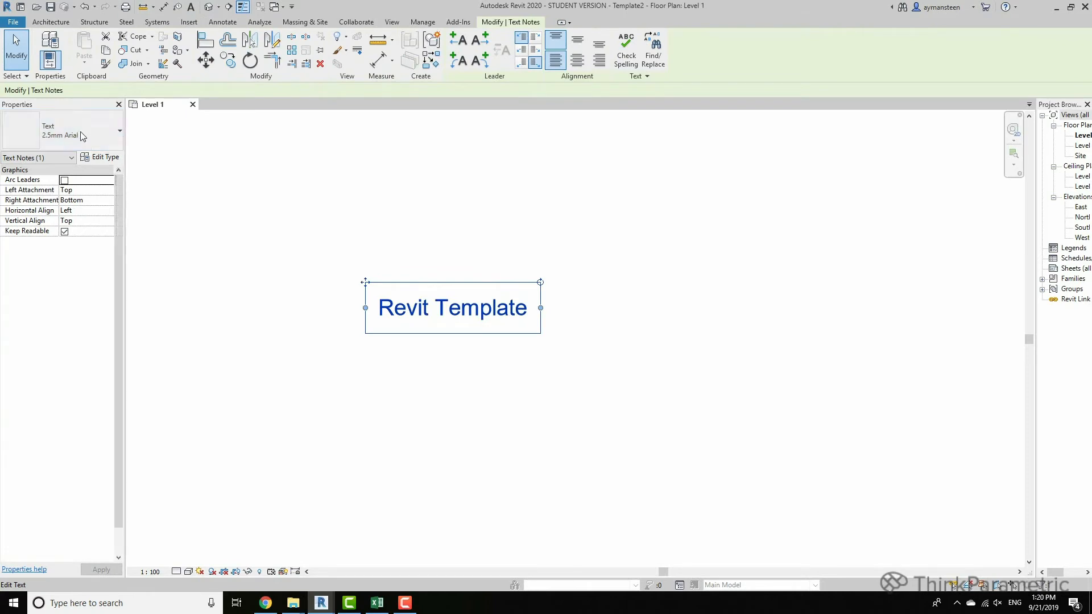
pyautogui.click(82, 137)
pyautogui.click(46, 240)
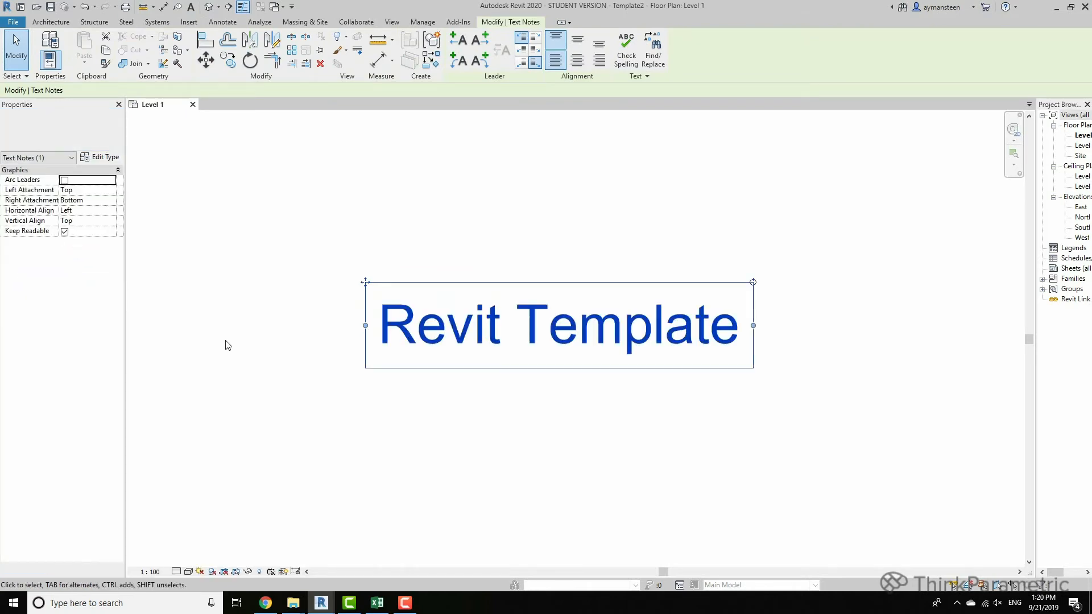
pyautogui.click(63, 134)
pyautogui.click(65, 215)
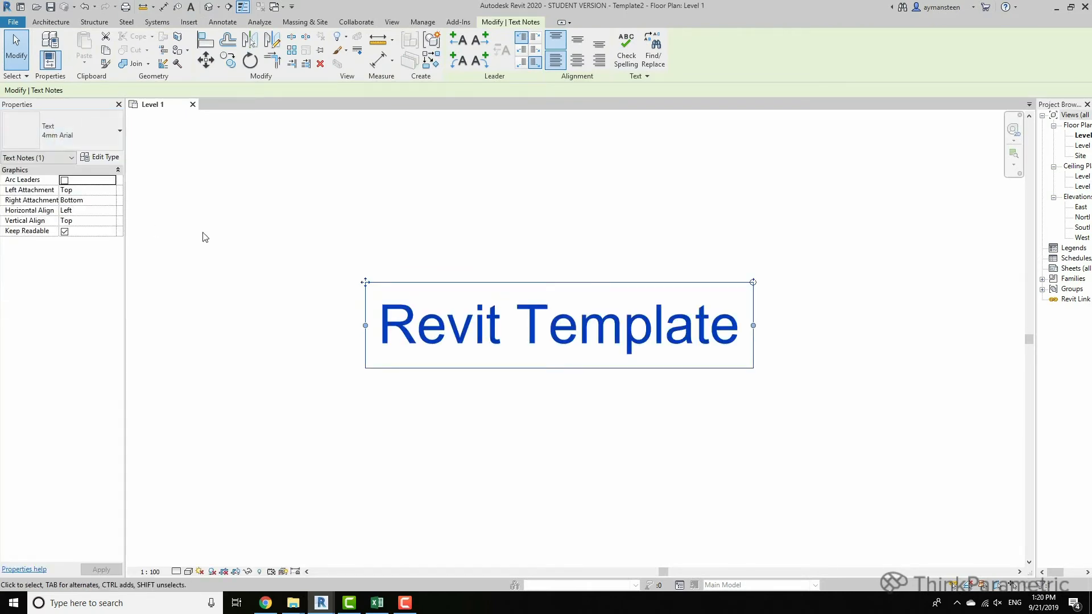
pyautogui.click(149, 173)
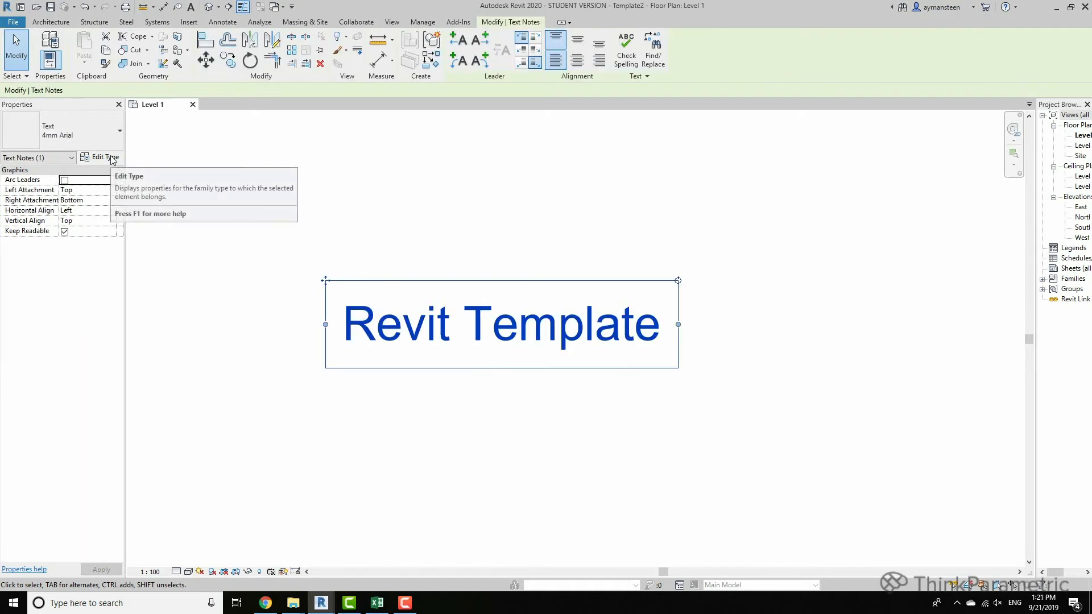
# Duplicate the note's 4mm Arial text type under the name 1.2mm
pyautogui.click(100, 157)
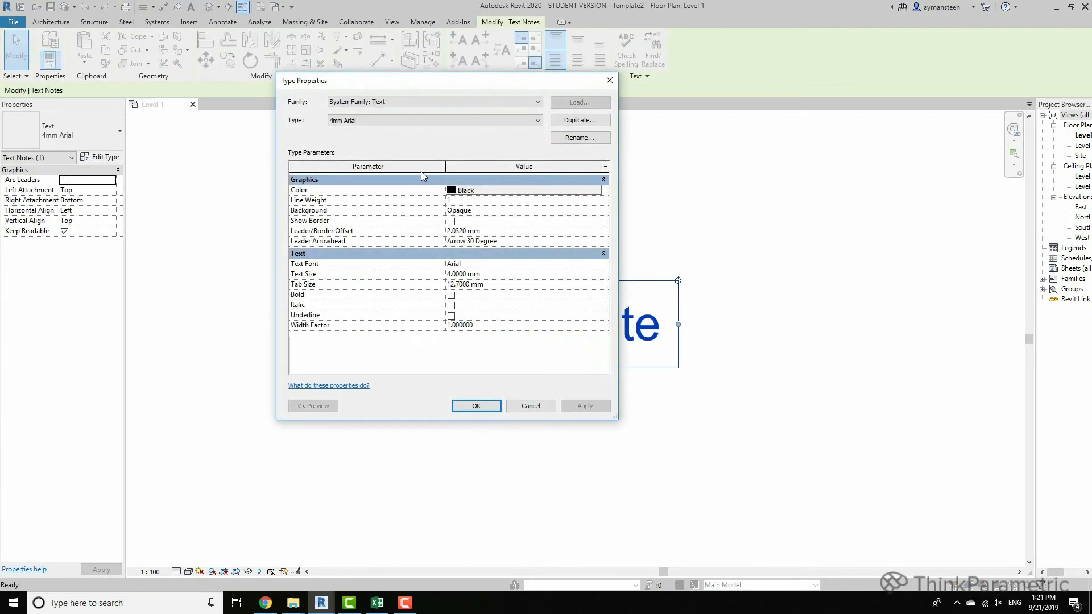
pyautogui.click(580, 120)
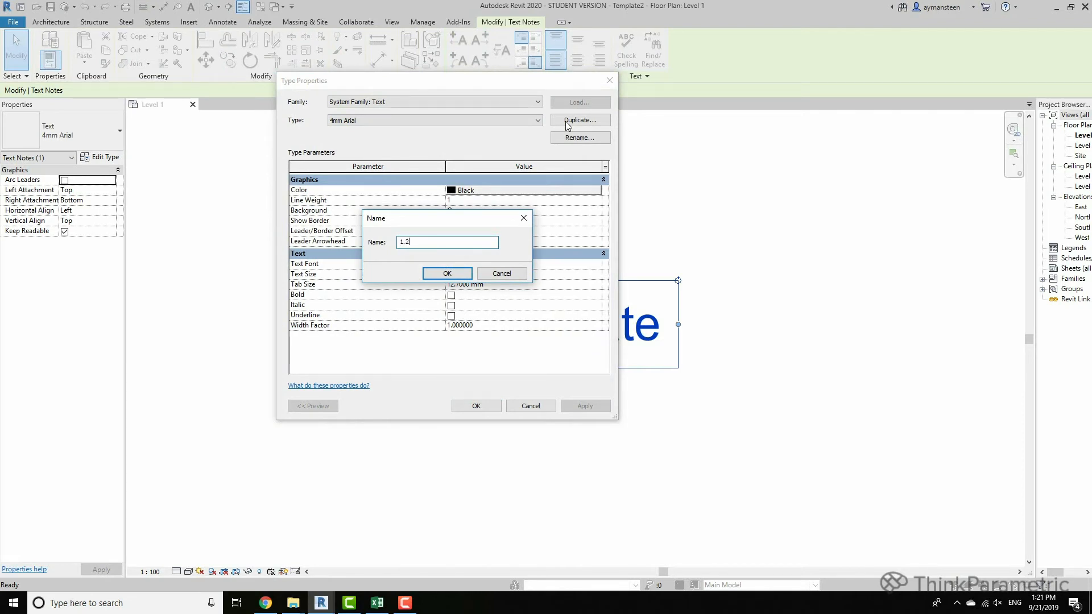
pyautogui.press('Return')
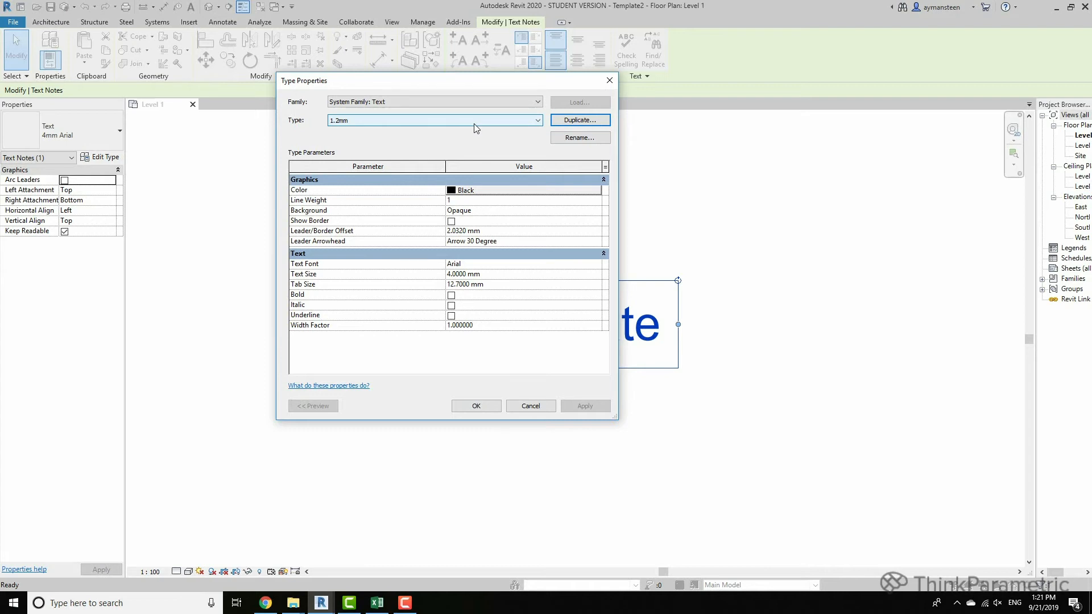
# Set the 1.2mm text type's font to GOST Common and apply it to the note
pyautogui.click(591, 265)
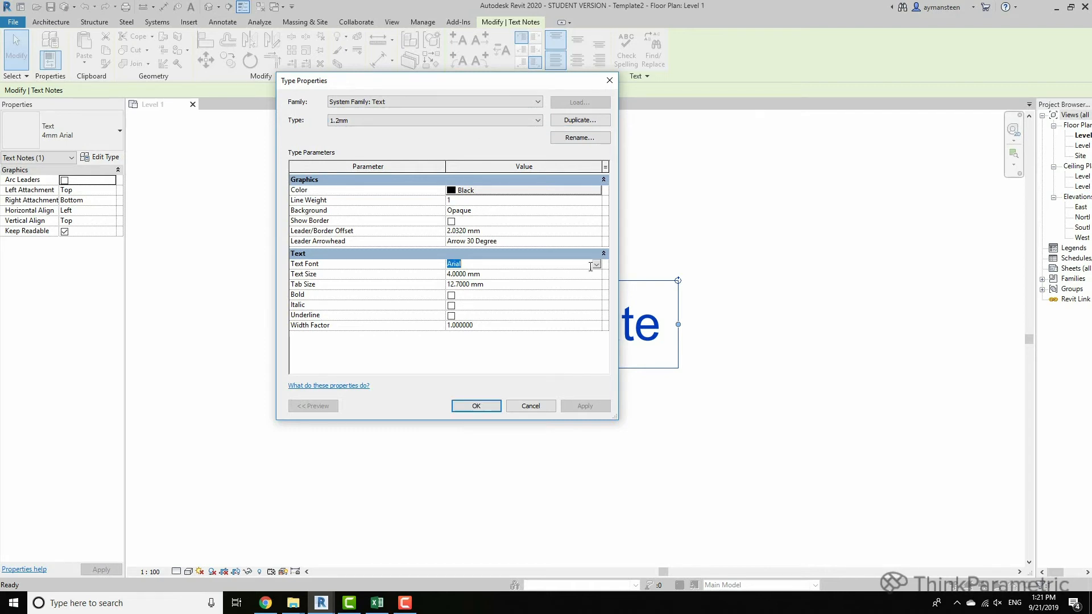
pyautogui.click(597, 265)
pyautogui.scroll(5, 484, 287)
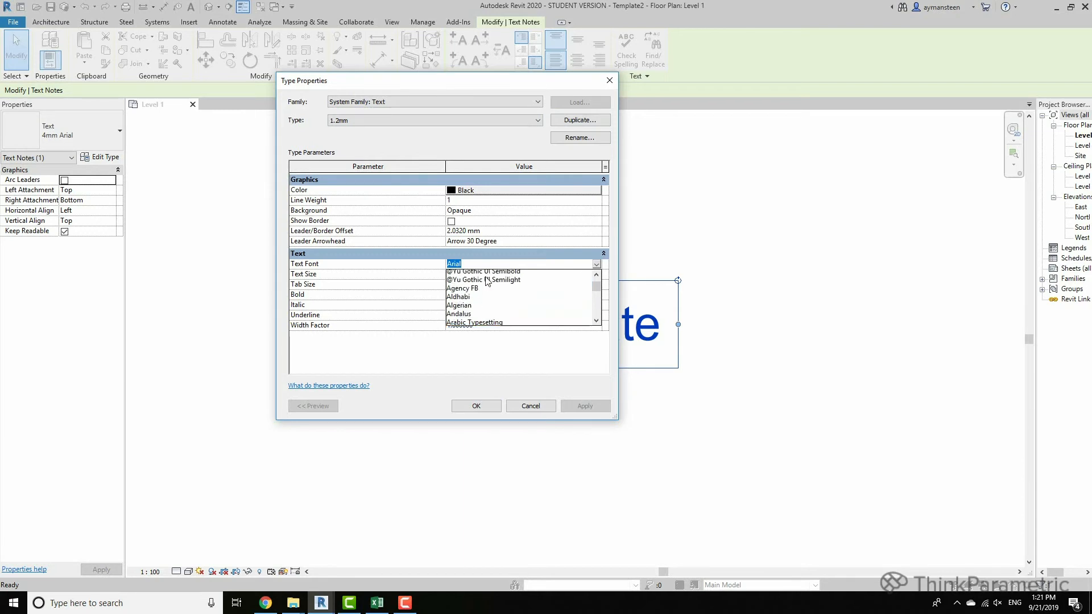
pyautogui.scroll(-7, 482, 289)
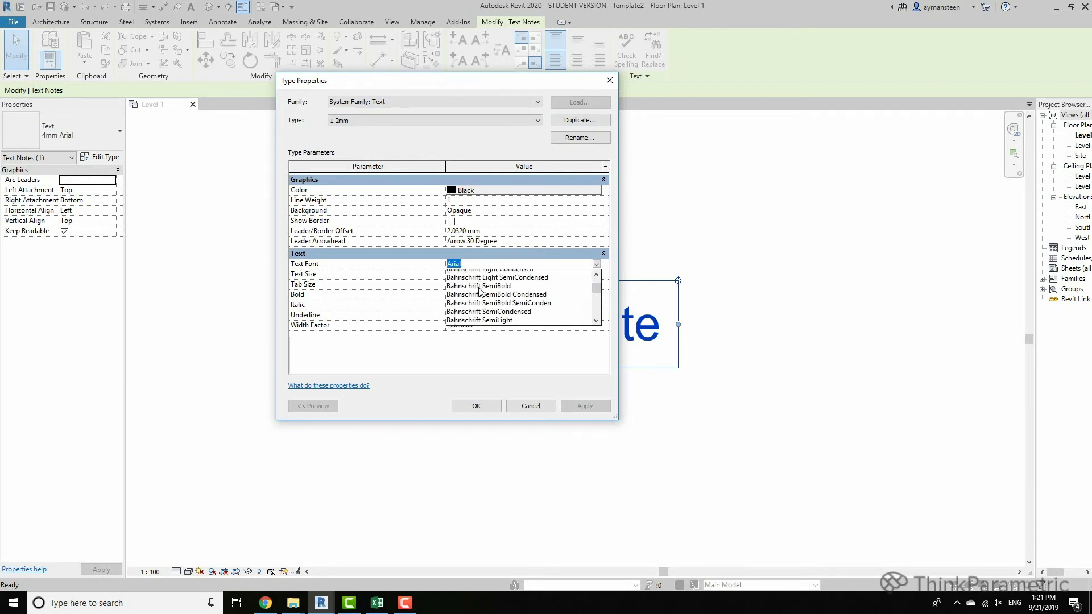
pyautogui.scroll(-2, 481, 293)
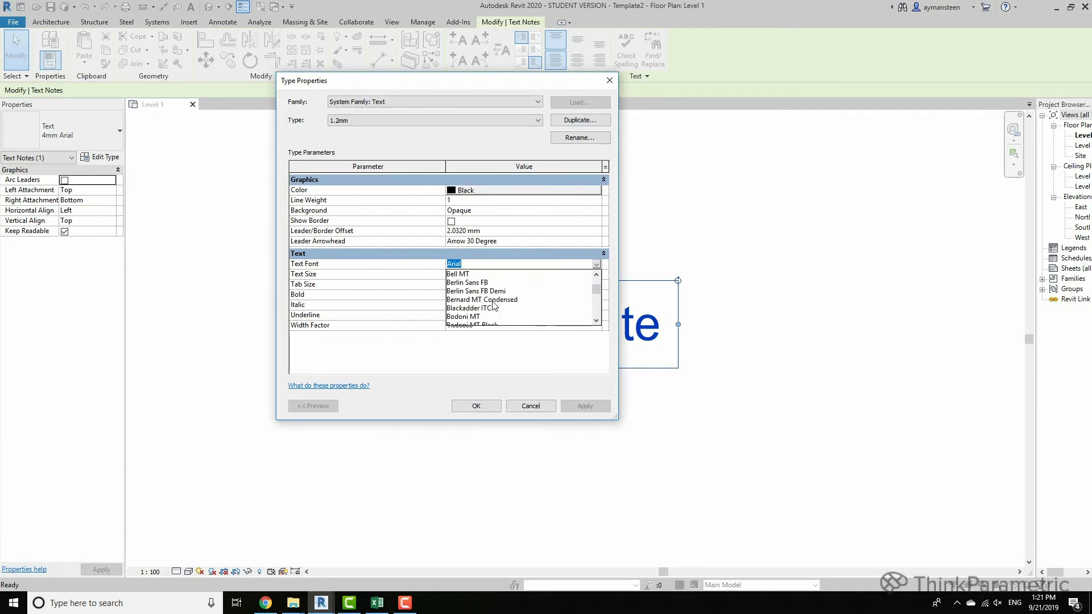
pyautogui.scroll(-3, 494, 305)
pyautogui.scroll(-12, 502, 294)
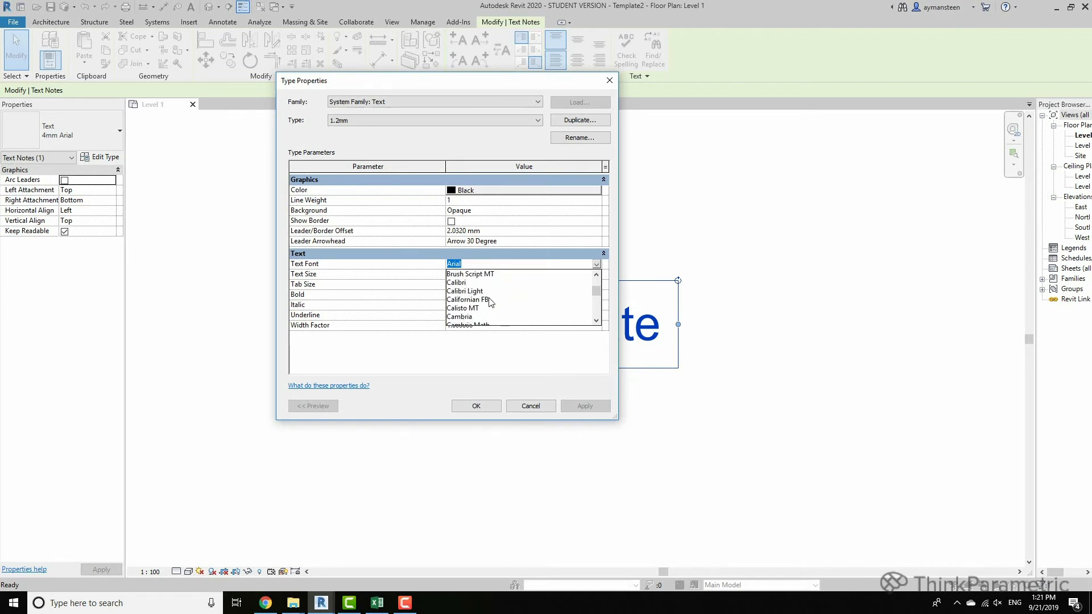
pyautogui.scroll(-3, 491, 302)
pyautogui.write('go')
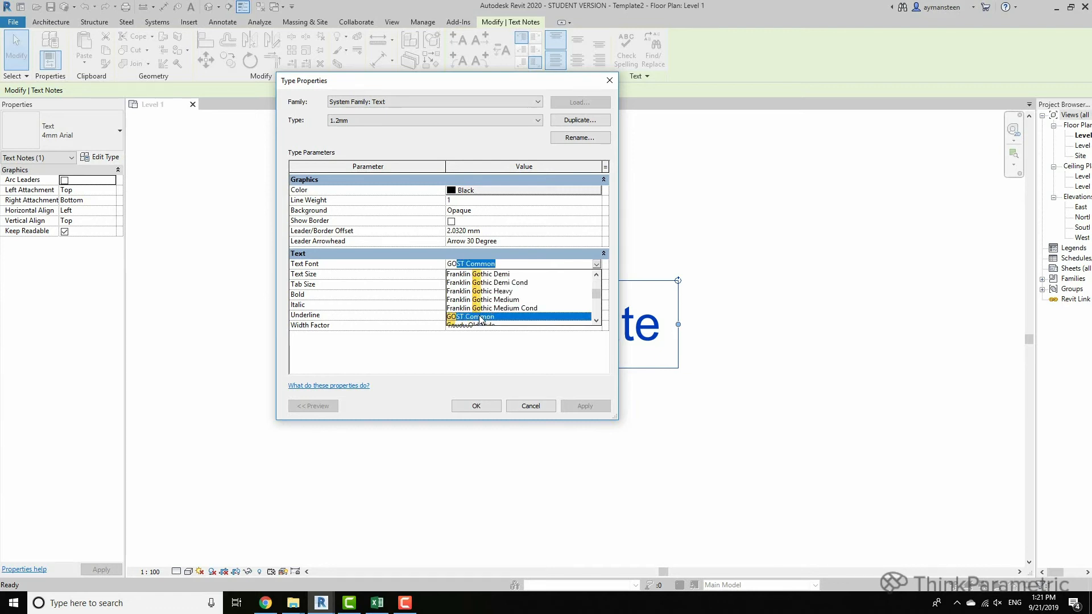
pyautogui.press('Return')
pyautogui.moveTo(475, 87); pyautogui.dragTo(907, 99)
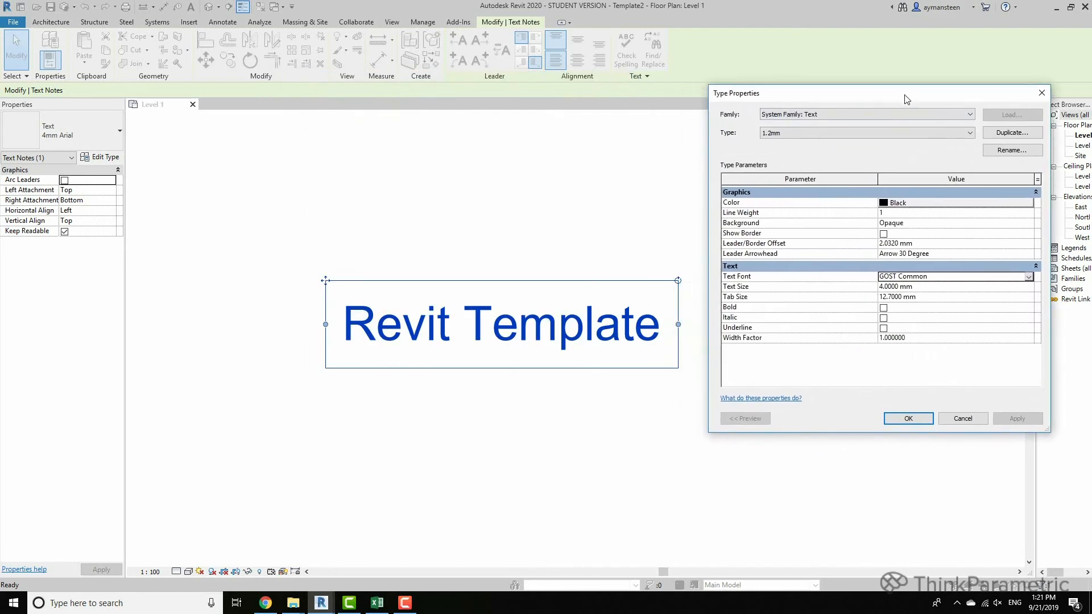
pyautogui.click(908, 418)
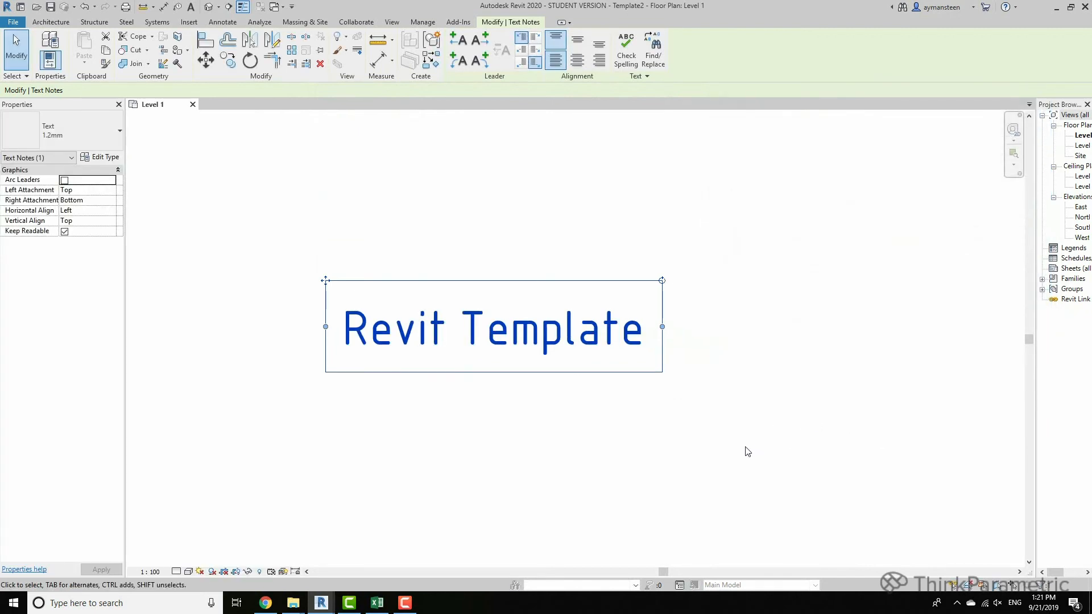
pyautogui.click(599, 453)
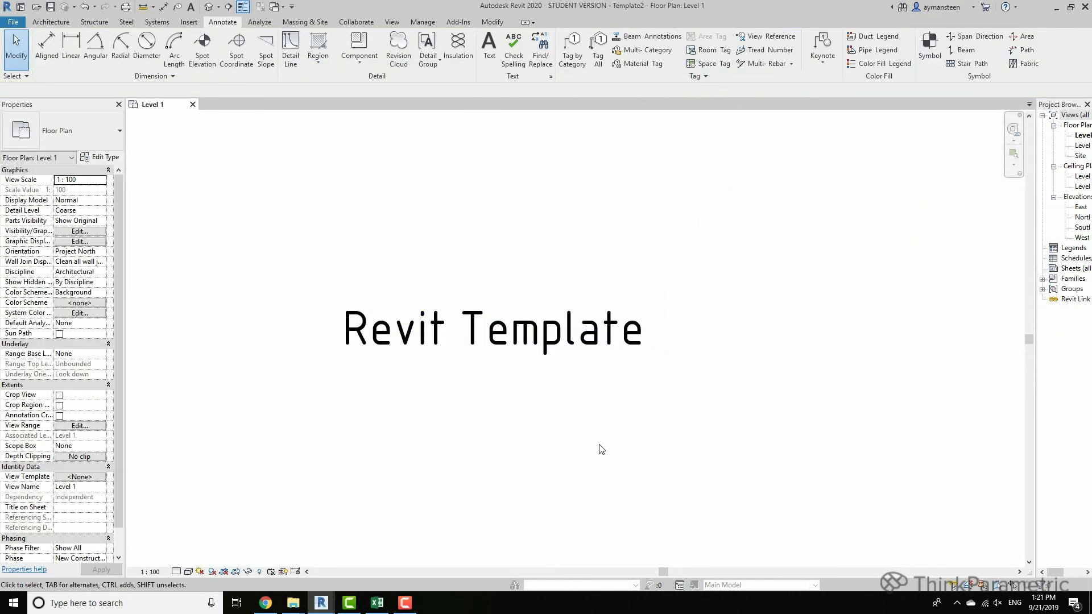
# Set the 1.2mm text type's text size to 1.2 mm and apply the change to the note
pyautogui.scroll(2, 386, 405)
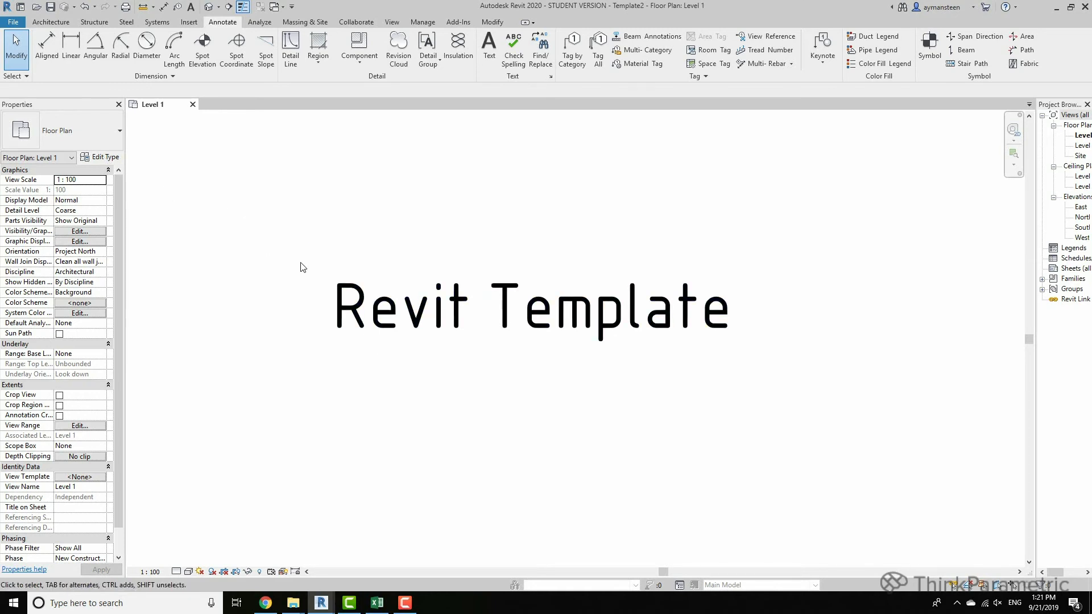
pyautogui.click(349, 294)
pyautogui.click(97, 157)
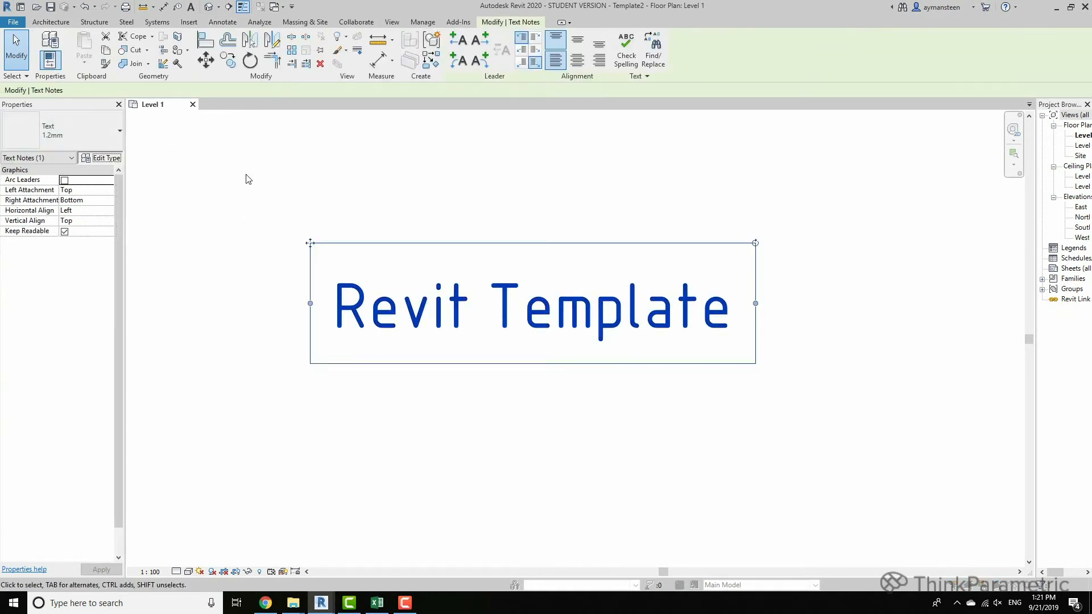
pyautogui.click(918, 288)
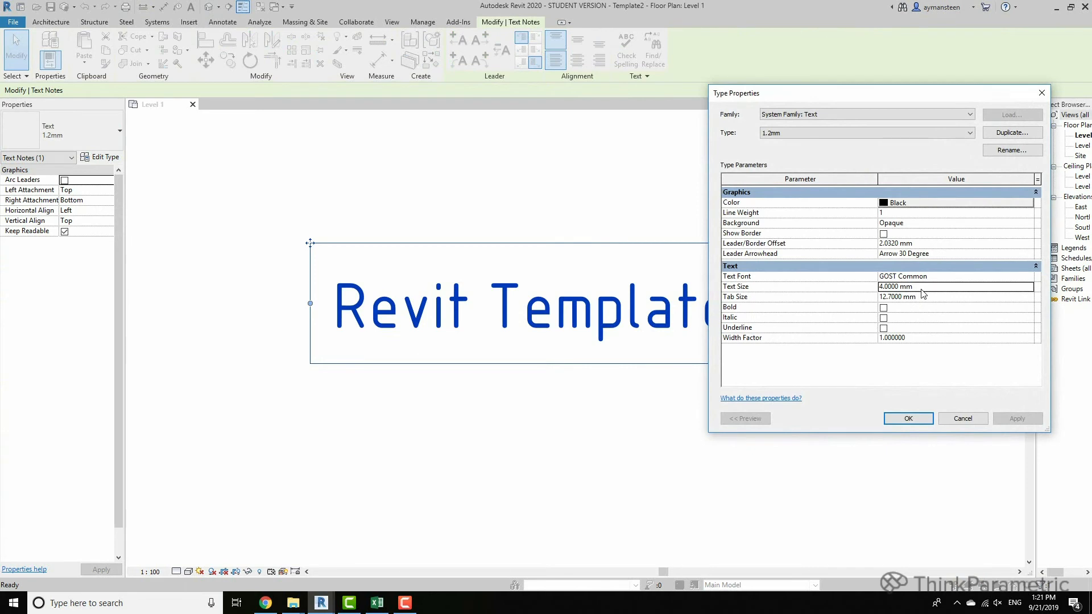
pyautogui.write('1.2')
pyautogui.click(904, 421)
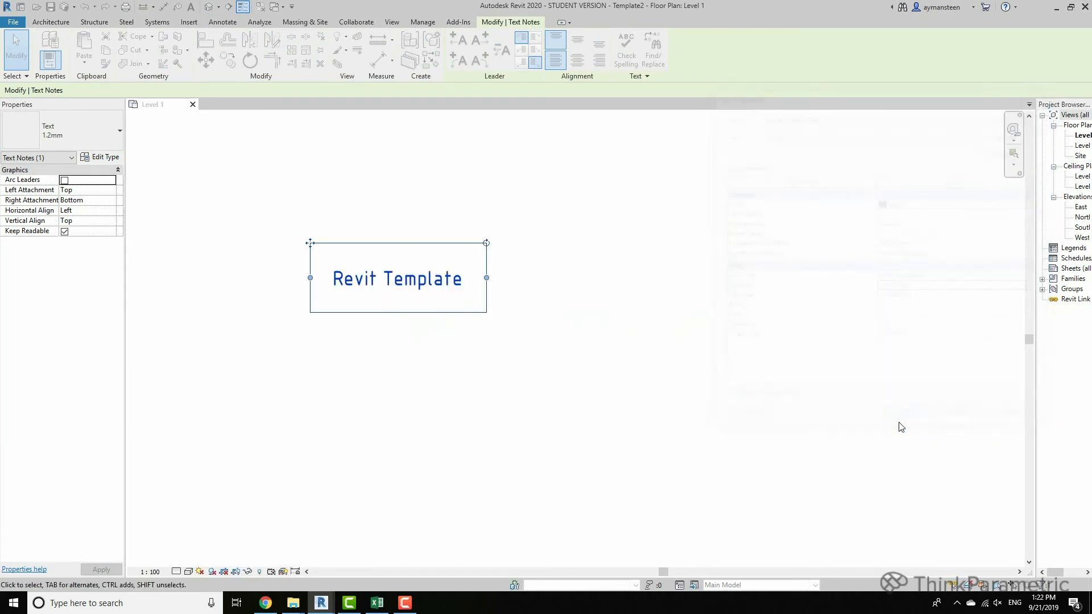
pyautogui.click(434, 452)
pyautogui.scroll(3, 357, 288)
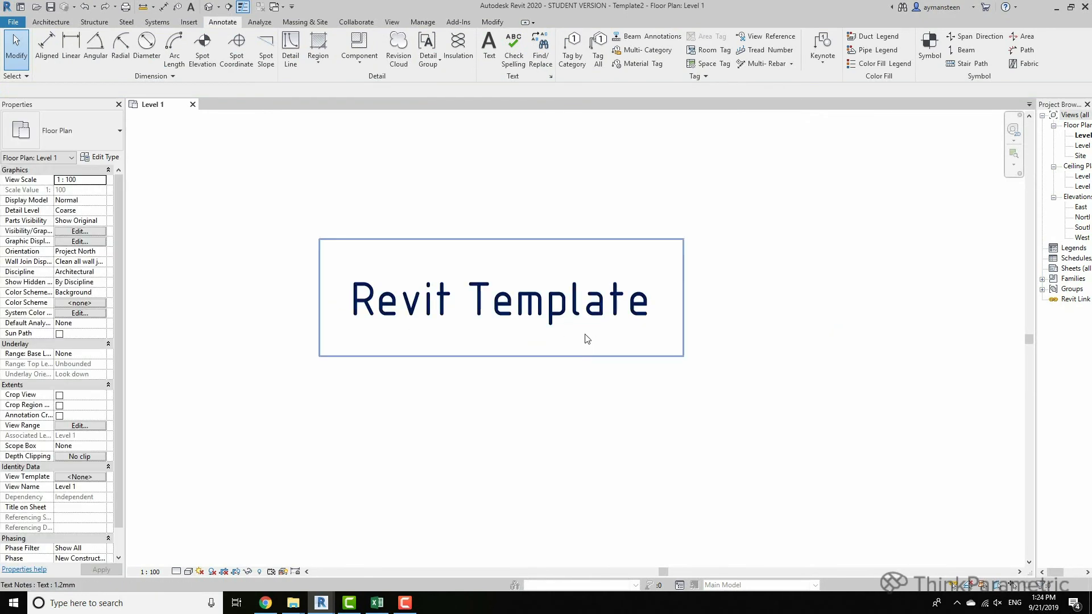
# Review the 1.2mm text type's leader/border offset, text size and tab size, and accept the properties
pyautogui.click(586, 340)
pyautogui.click(105, 157)
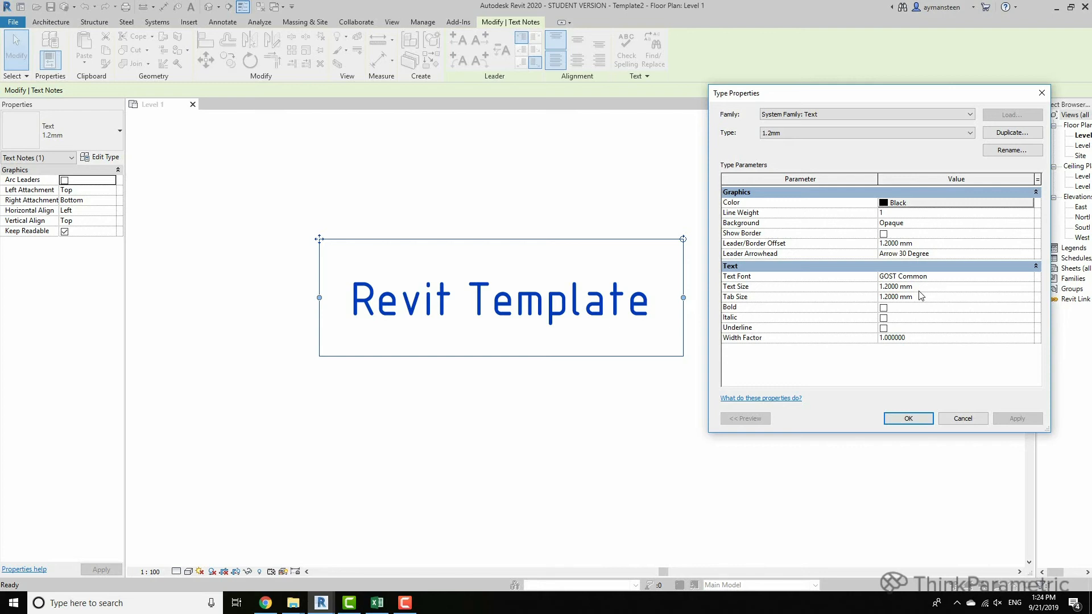
pyautogui.click(909, 419)
# Move the "Revit Template" note up and copy it downward to make a vertical stack of four notes
pyautogui.moveTo(357, 263); pyautogui.dragTo(354, 176)
pyautogui.keyDown('ctrl'); pyautogui.moveTo(348, 218); pyautogui.dragTo(345, 291); pyautogui.keyUp('ctrl')
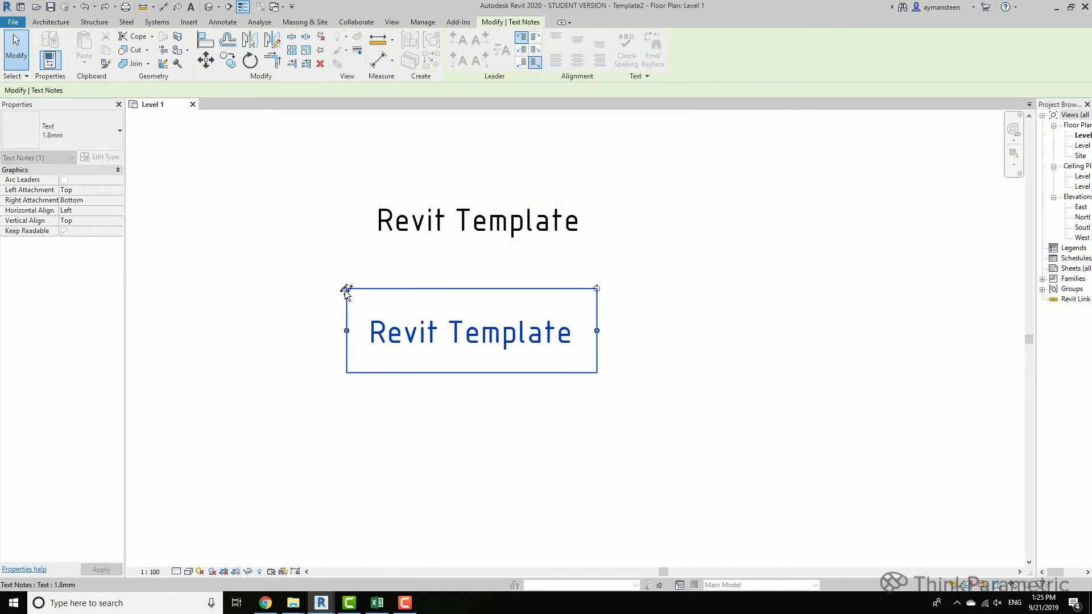
pyautogui.keyDown('ctrl'); pyautogui.moveTo(347, 397); pyautogui.dragTo(347, 417); pyautogui.keyUp('ctrl')
pyautogui.scroll(-1, 349, 427)
pyautogui.moveTo(350, 430); pyautogui.dragTo(351, 358, button='middle')
pyautogui.keyDown('ctrl'); pyautogui.moveTo(351, 358); pyautogui.dragTo(347, 475); pyautogui.keyUp('ctrl')
pyautogui.click(459, 414)
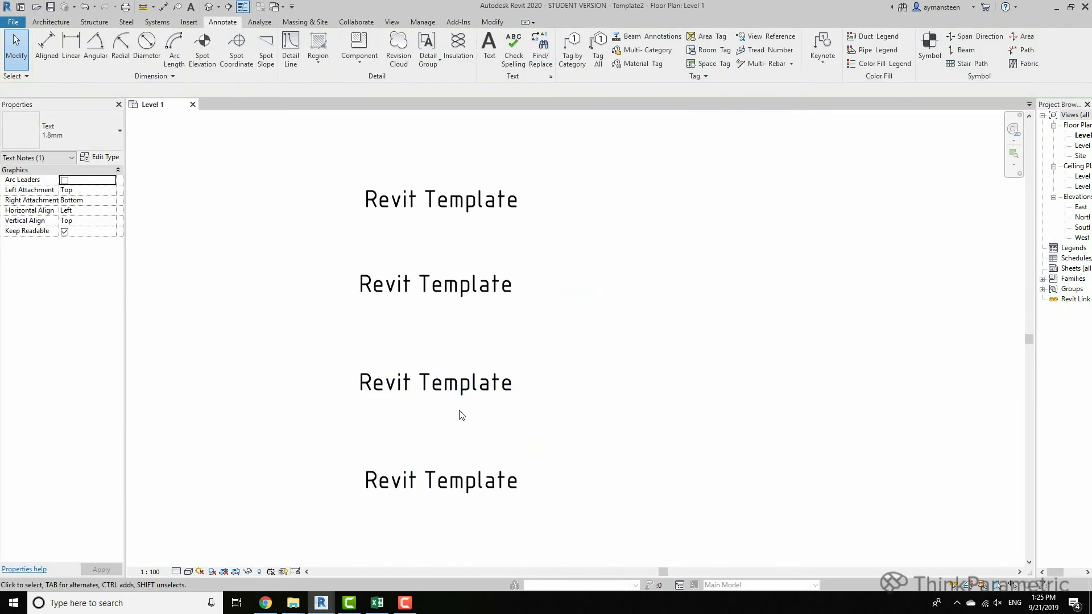
# Align the three copied notes with the topmost note's left edge and adjust their vertical spacing
pyautogui.click(402, 285)
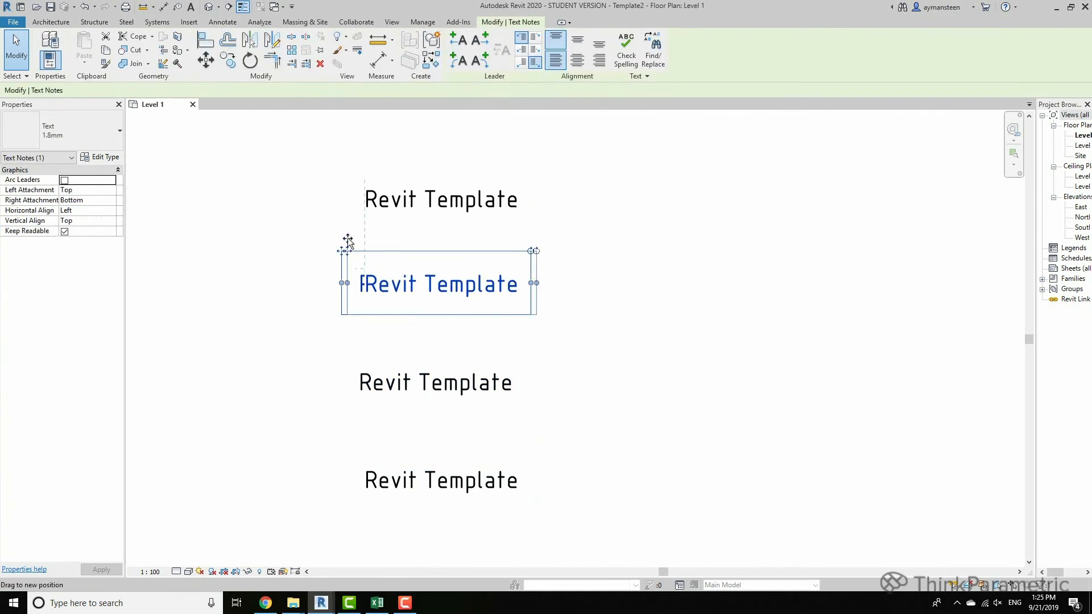
pyautogui.moveTo(348, 245); pyautogui.dragTo(353, 235)
pyautogui.click(402, 378)
pyautogui.moveTo(345, 350); pyautogui.dragTo(348, 333)
pyautogui.click(390, 480)
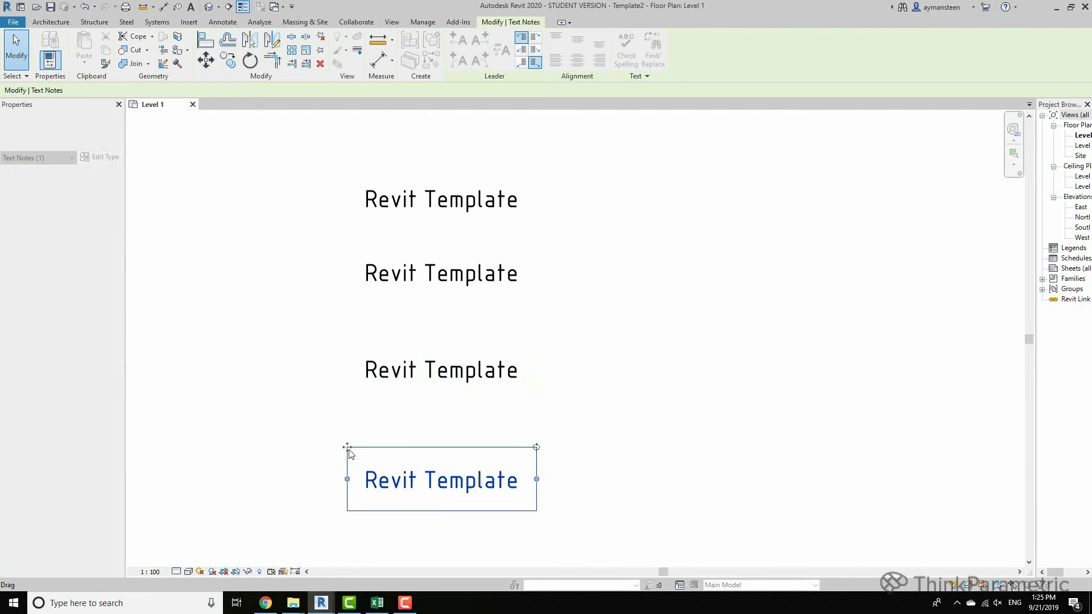
pyautogui.moveTo(347, 448); pyautogui.dragTo(346, 441)
pyautogui.click(561, 263)
# Assign the 1.2mm text type to the topmost note in the stack
pyautogui.click(512, 215)
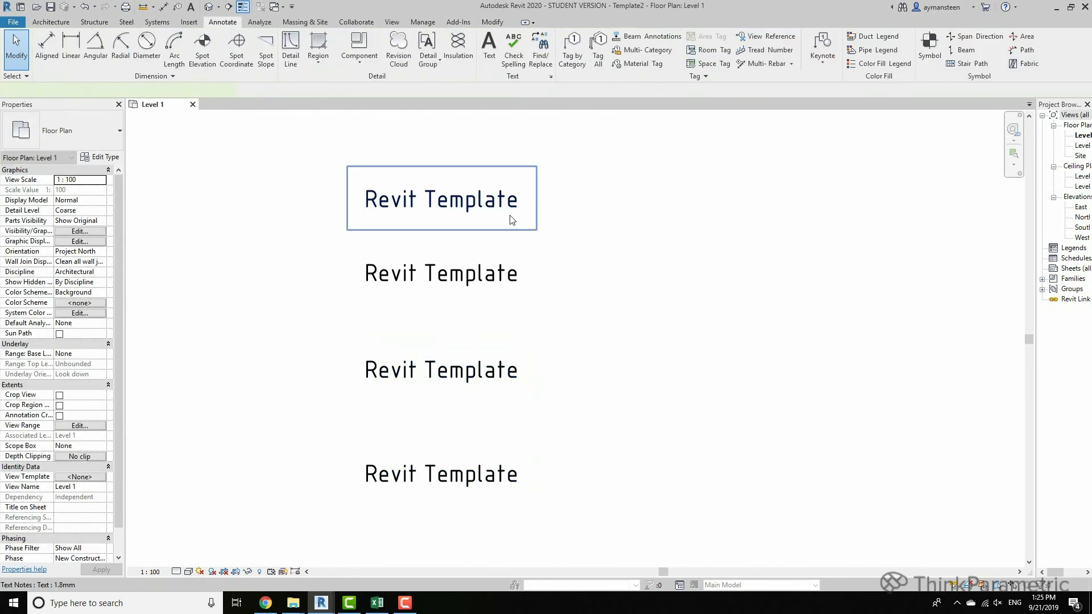
pyautogui.click(108, 131)
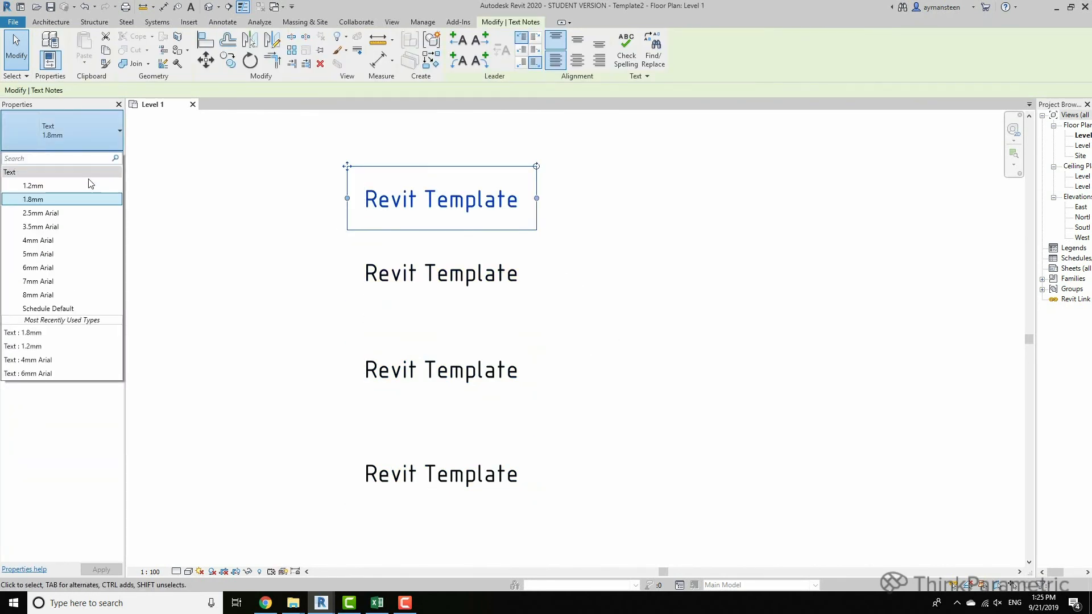
pyautogui.click(34, 185)
pyautogui.click(286, 316)
pyautogui.click(396, 268)
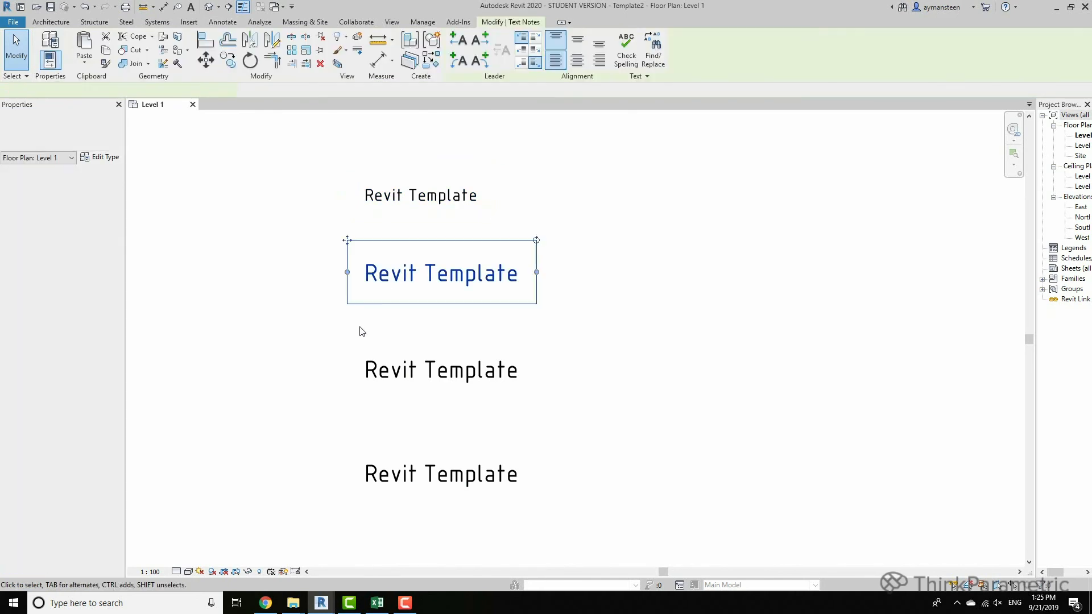
pyautogui.click(325, 340)
# Duplicate the third note's 1.8mm text type under the name 2.4mm
pyautogui.click(380, 365)
pyautogui.click(105, 158)
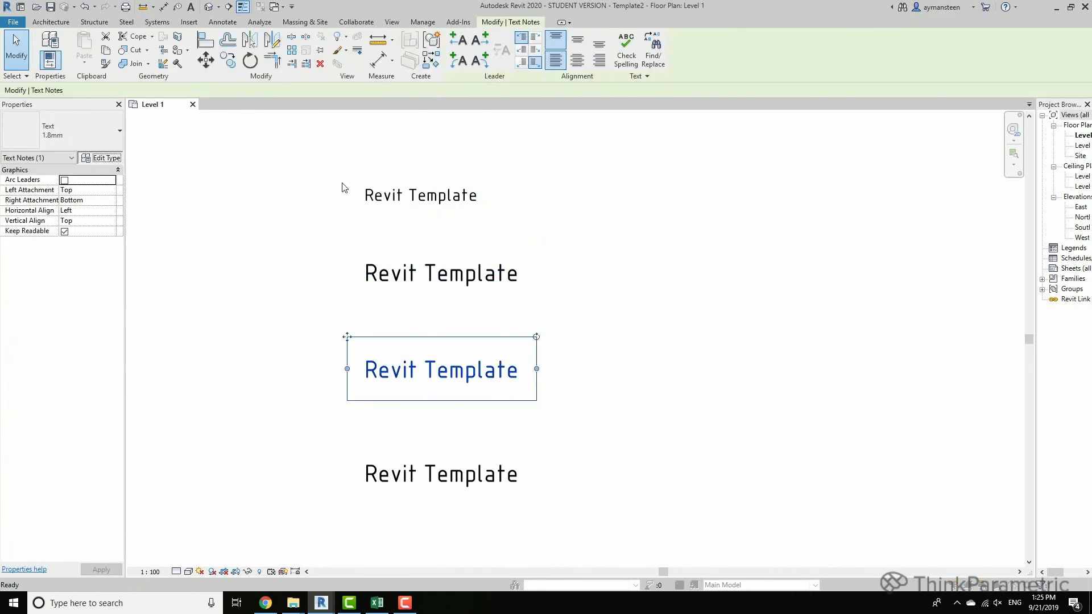
pyautogui.click(1010, 132)
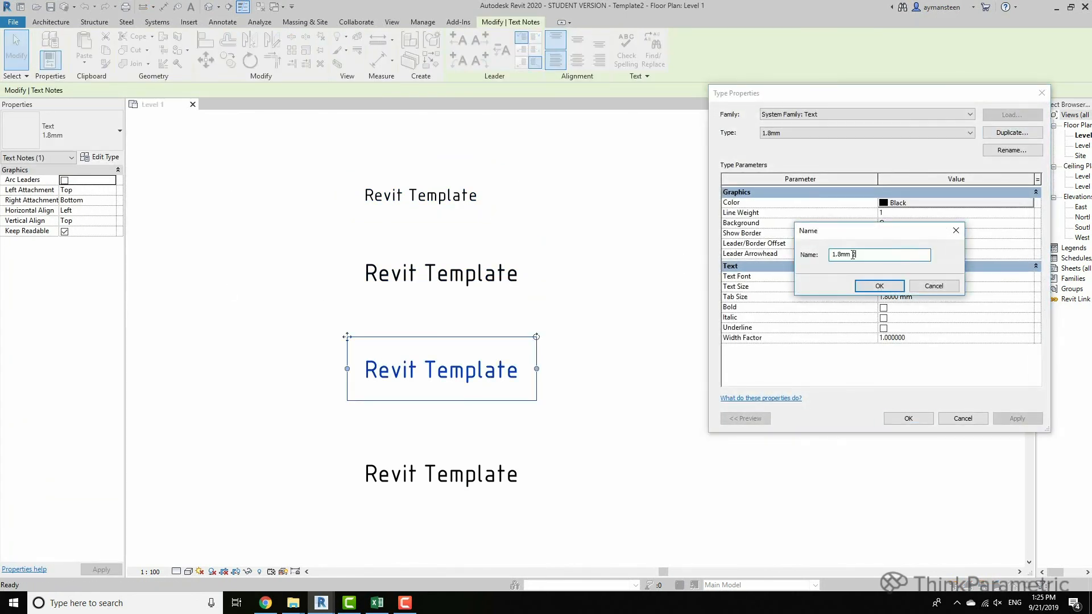
pyautogui.press('BackSpace')
pyautogui.press('BackSpace')
pyautogui.press('BackSpace')
pyautogui.press('BackSpace')
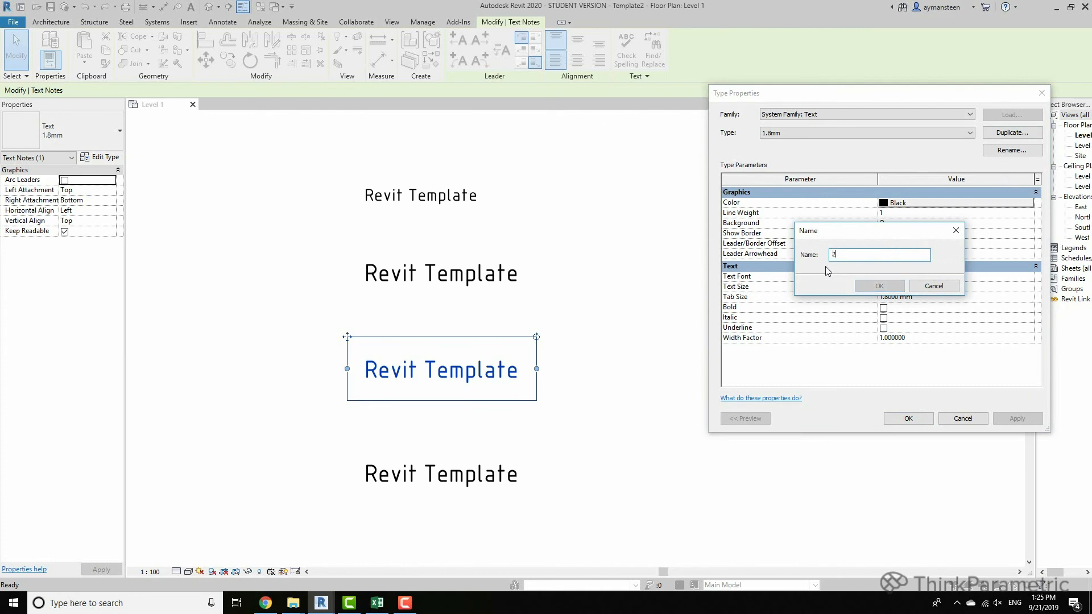
pyautogui.write('2.4mm')
pyautogui.press('Return')
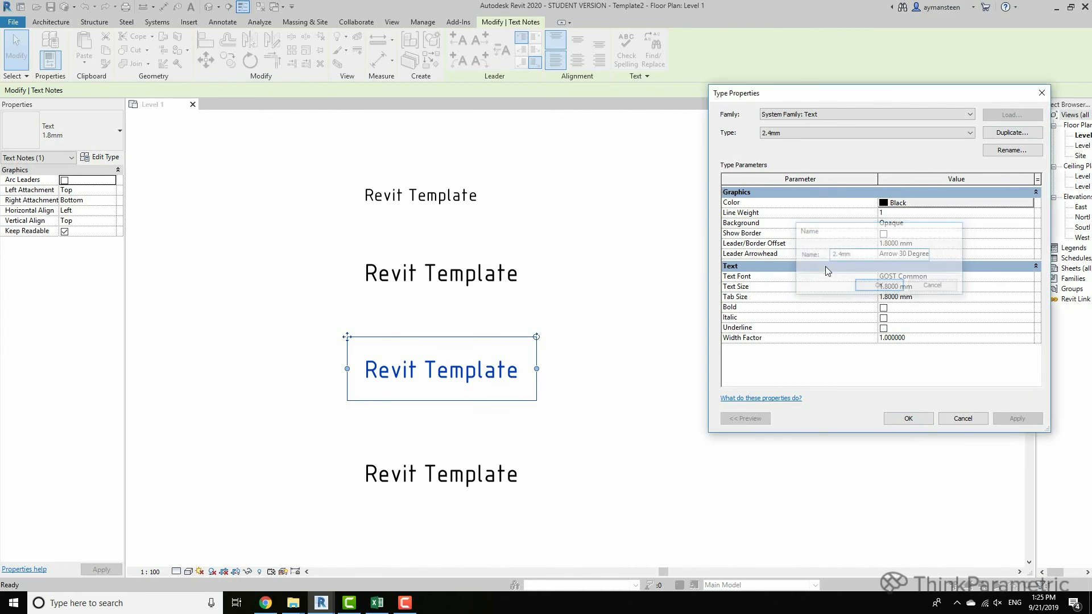
# Set the 2.4mm text type's leader/border offset, text size and tab size to 2.4 mm and apply it
pyautogui.click(941, 246)
pyautogui.write('2.4')
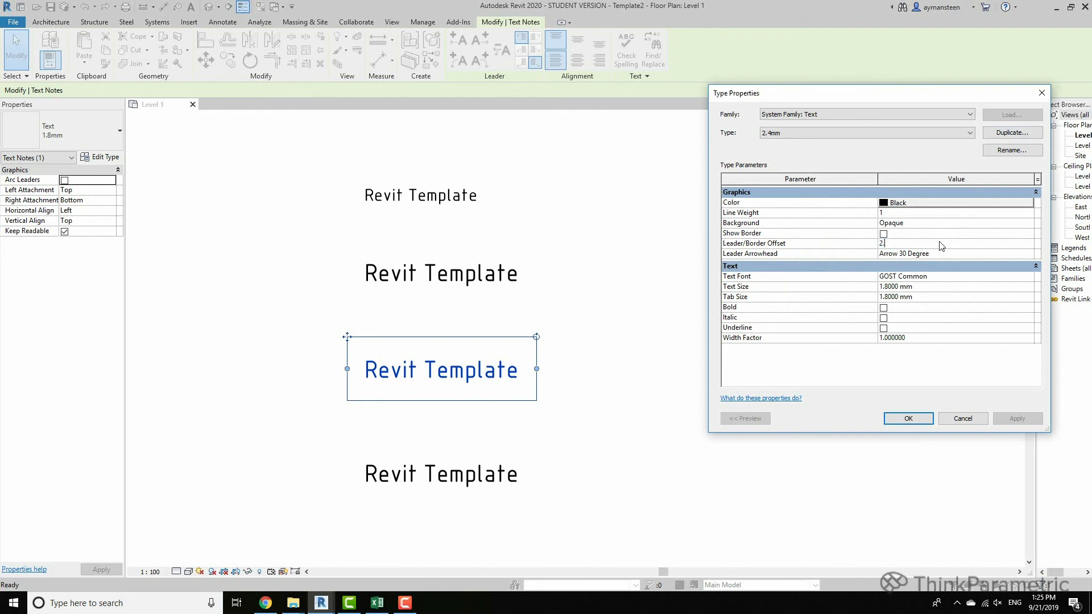
pyautogui.press('Tab')
pyautogui.press('Tab')
pyautogui.press('Tab')
pyautogui.write('2.4')
pyautogui.press('Tab')
pyautogui.write('2.')
pyautogui.press('Return')
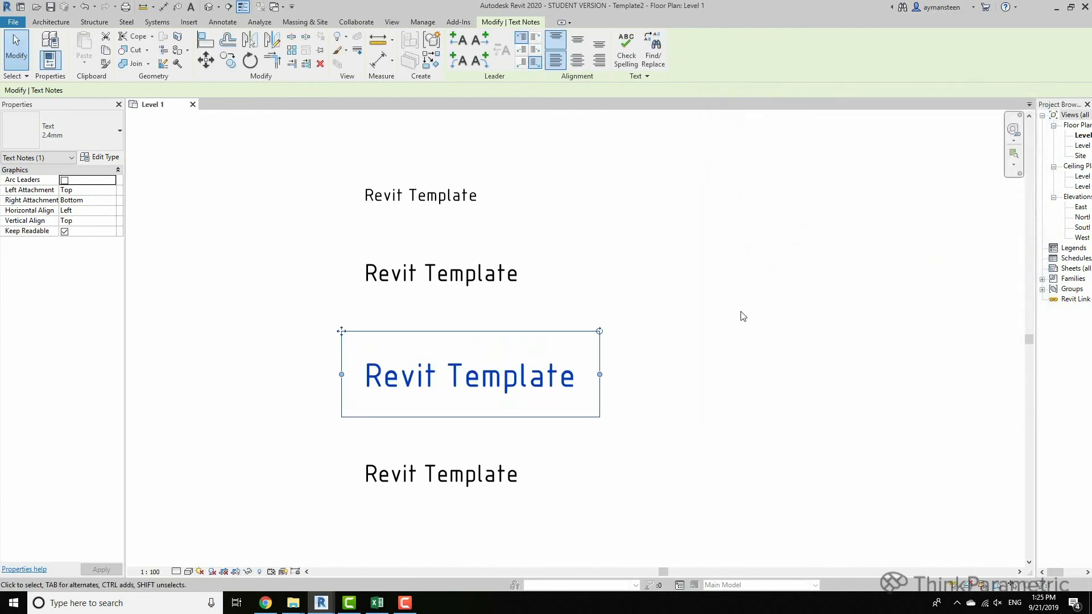
# Duplicate the bottommost note's 1.8mm text type under the name 3.6mm
pyautogui.click(514, 458)
pyautogui.moveTo(566, 423); pyautogui.dragTo(575, 347, button='middle')
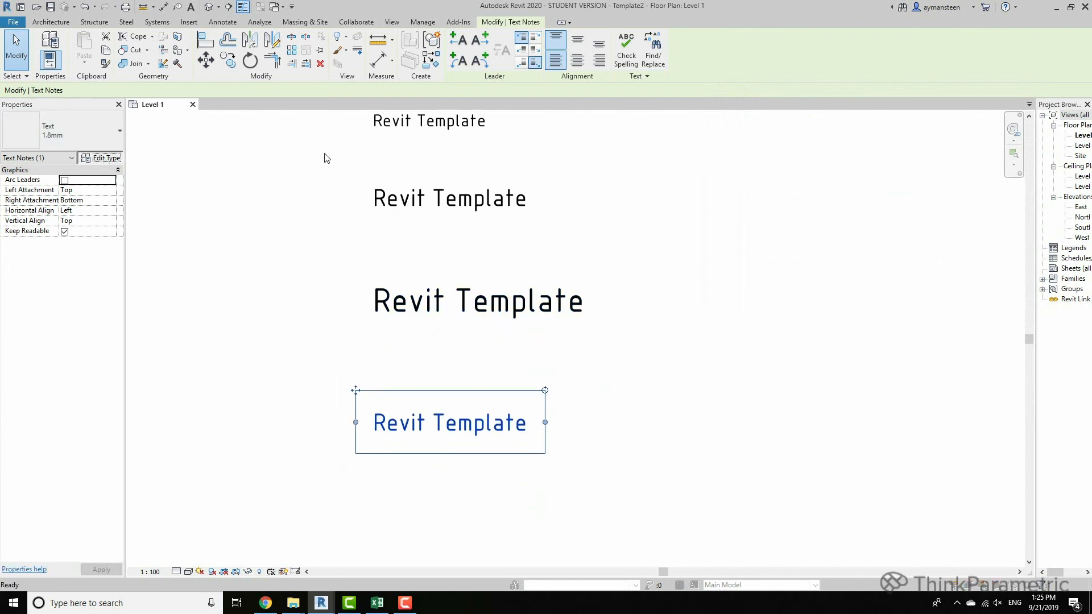
pyautogui.click(101, 157)
pyautogui.click(1012, 150)
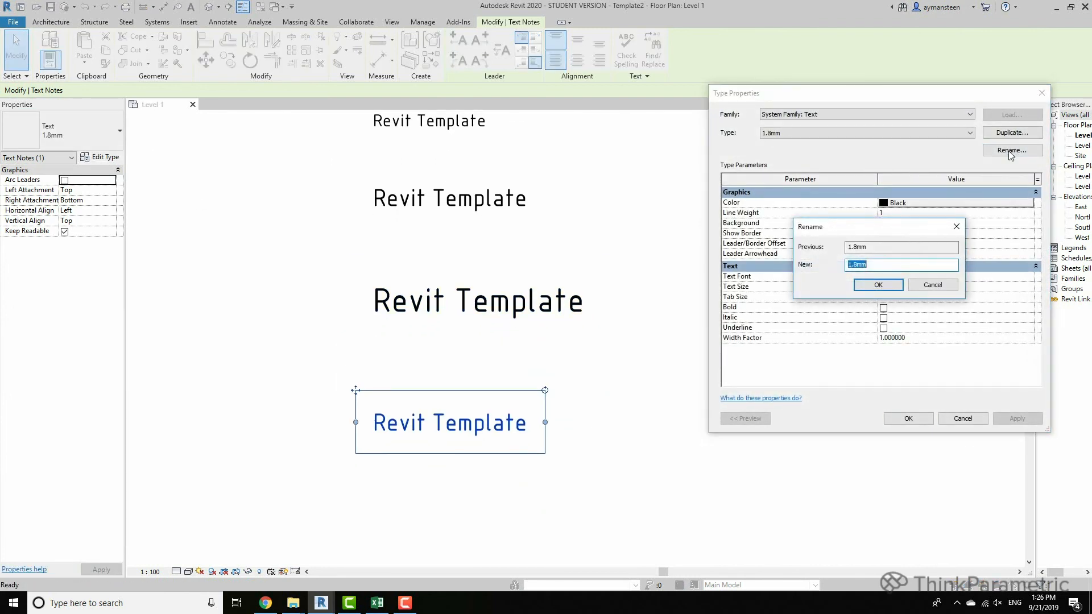
pyautogui.click(961, 229)
pyautogui.click(1012, 132)
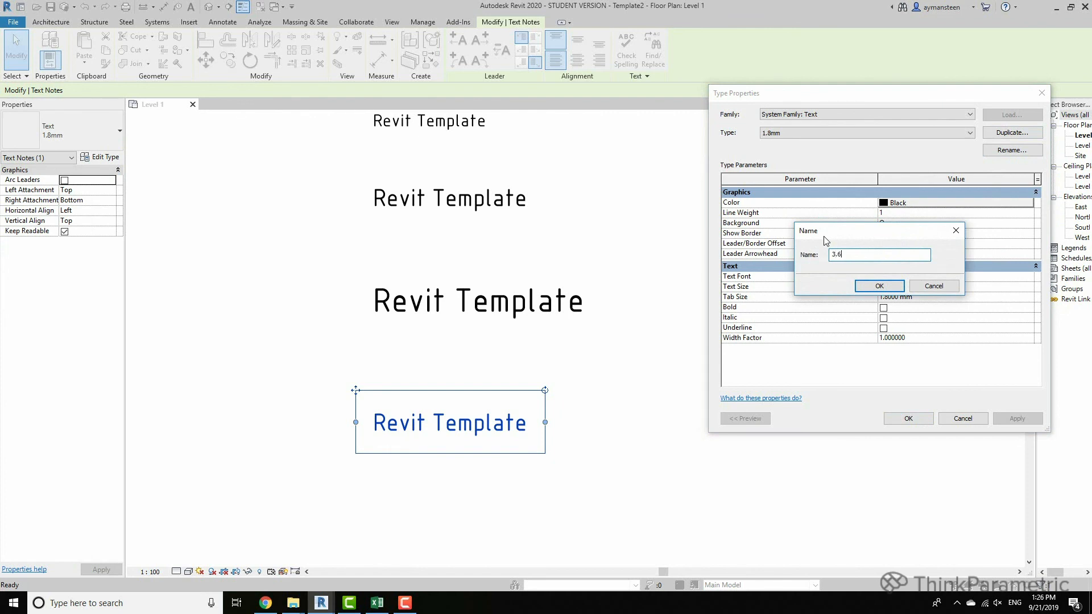
pyautogui.press('Return')
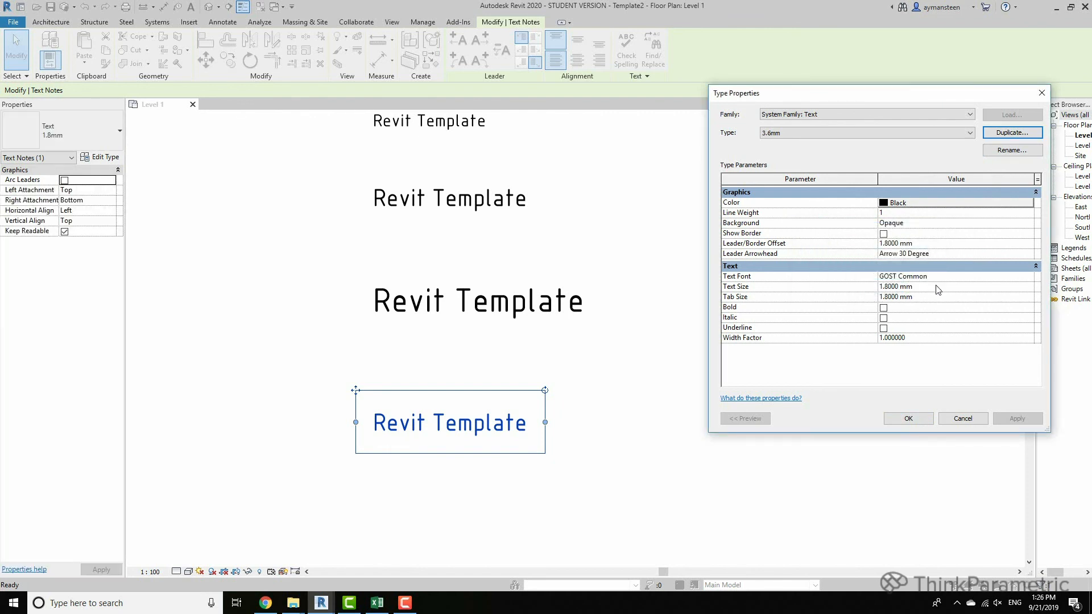
# Set the 3.6mm text type's leader/border offset, text size and tab size to 3.6 mm and apply it
pyautogui.click(945, 245)
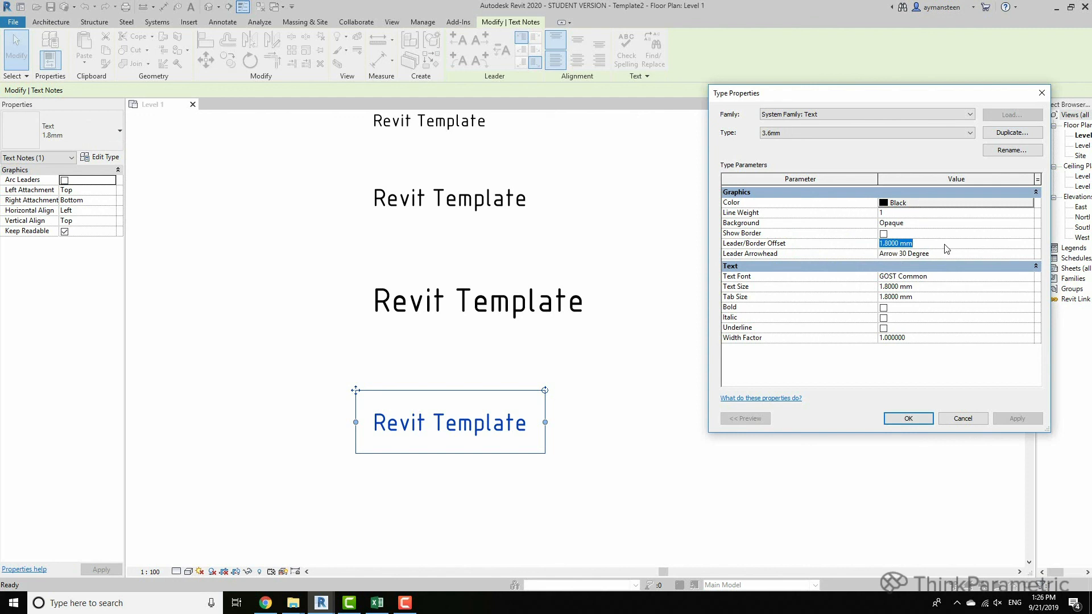
pyautogui.write('3.6')
pyautogui.press('Tab')
pyautogui.press('Tab')
pyautogui.press('Tab')
pyautogui.write('3.6')
pyautogui.press('Tab')
pyautogui.write('3.')
pyautogui.press('Return')
pyautogui.press('Return')
pyautogui.click(690, 275)
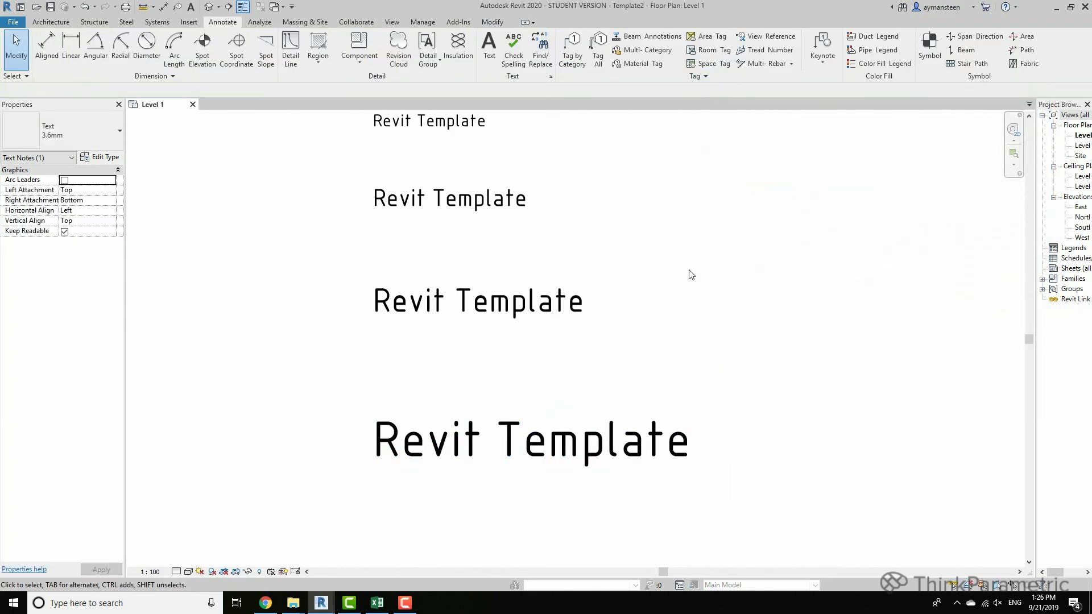
# Nudge the 3.6mm note upward, and move it together with the 2.4mm note closer to the 1.8mm note
pyautogui.scroll(-1, 687, 336)
pyautogui.moveTo(686, 350); pyautogui.dragTo(664, 387, button='middle')
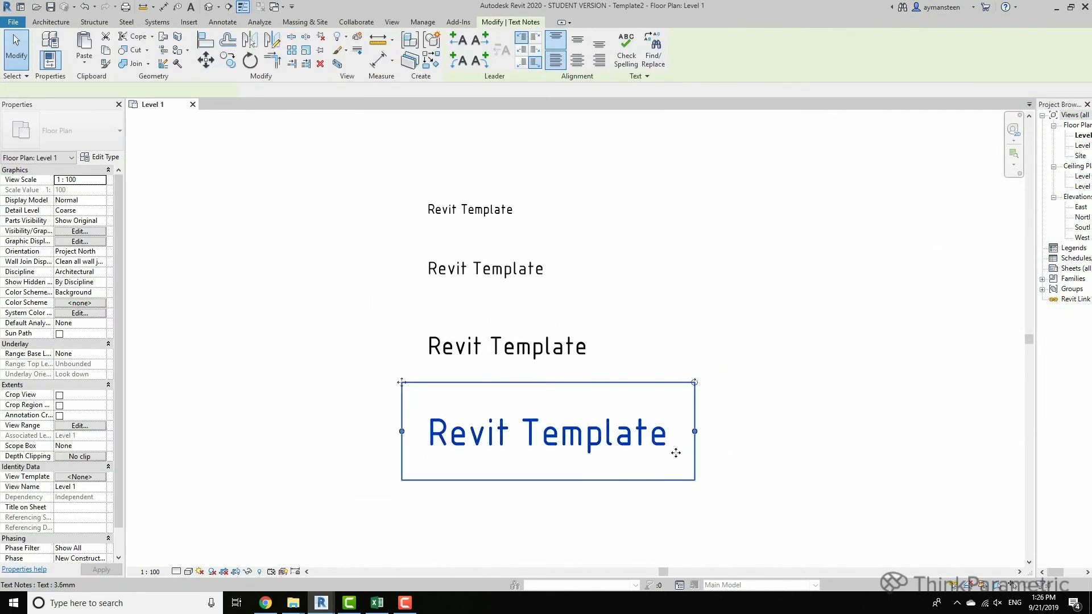
pyautogui.click(648, 447)
pyautogui.hotkey('shift', 'Up')
pyautogui.moveTo(774, 468); pyautogui.dragTo(507, 343)
pyautogui.hotkey('shift', 'Up')
pyautogui.hotkey('shift', 'Up')
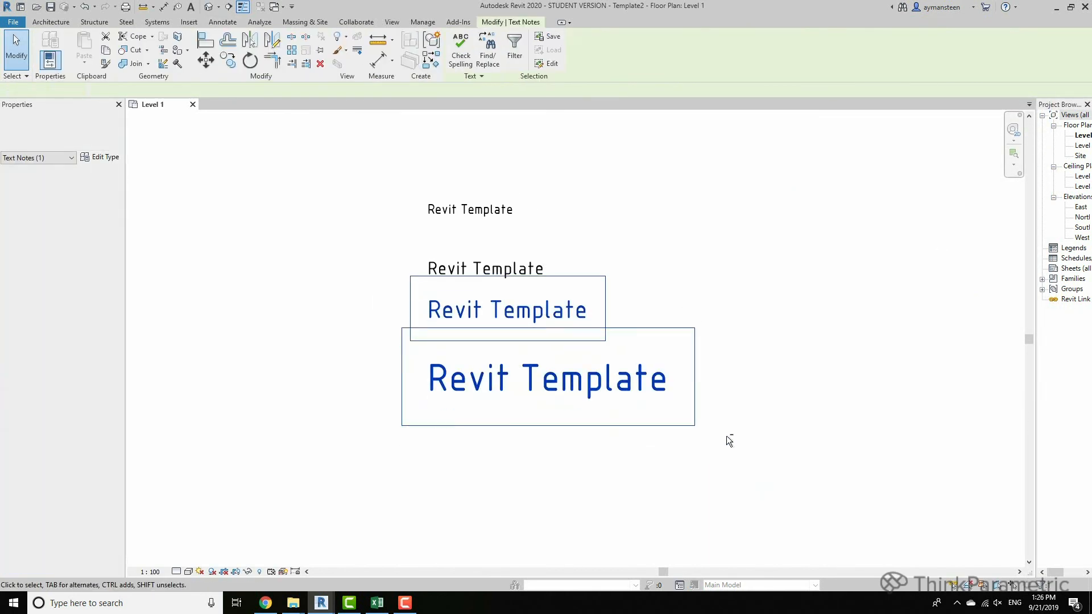
# Move the lower three notes up together to sit just below the topmost 1.2mm note, without overlapping it
pyautogui.moveTo(764, 441); pyautogui.dragTo(514, 268)
pyautogui.hotkey('shift', 'Up')
pyautogui.hotkey('shift', 'Up')
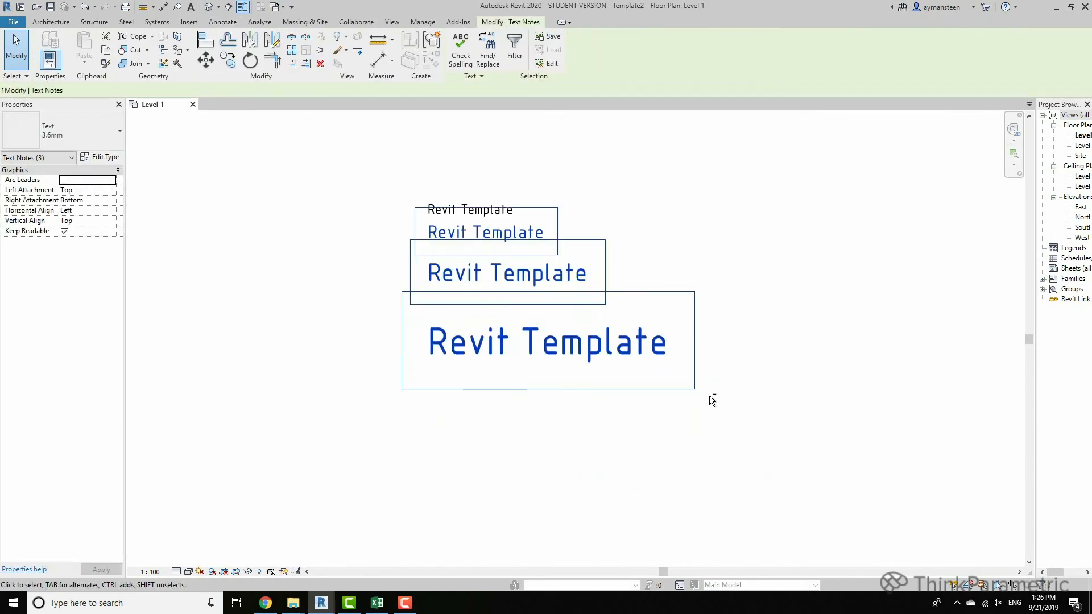
pyautogui.hotkey('shift', 'Down')
pyautogui.press('Up')
pyautogui.press('Up')
pyautogui.press('Up')
pyautogui.click(776, 430)
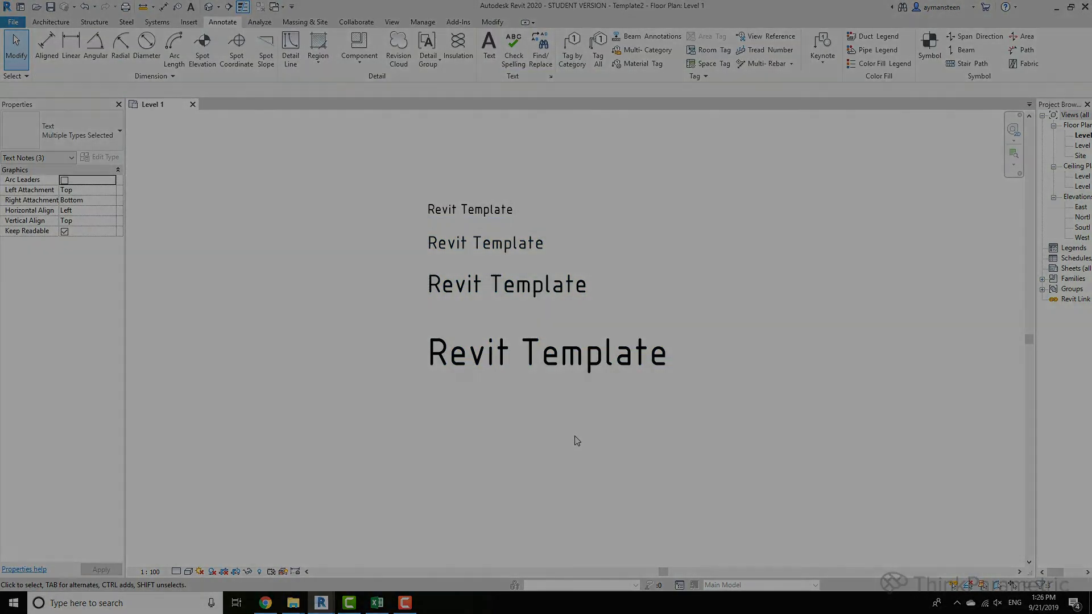